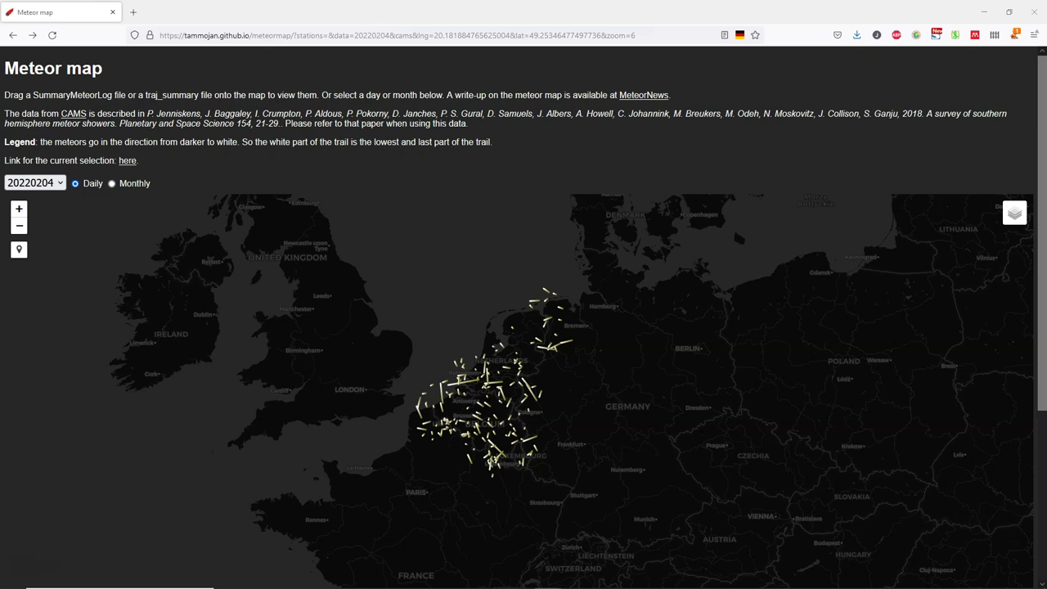
Step: Load the daily meteor tracks for 20210812 from the date list
click(61, 184)
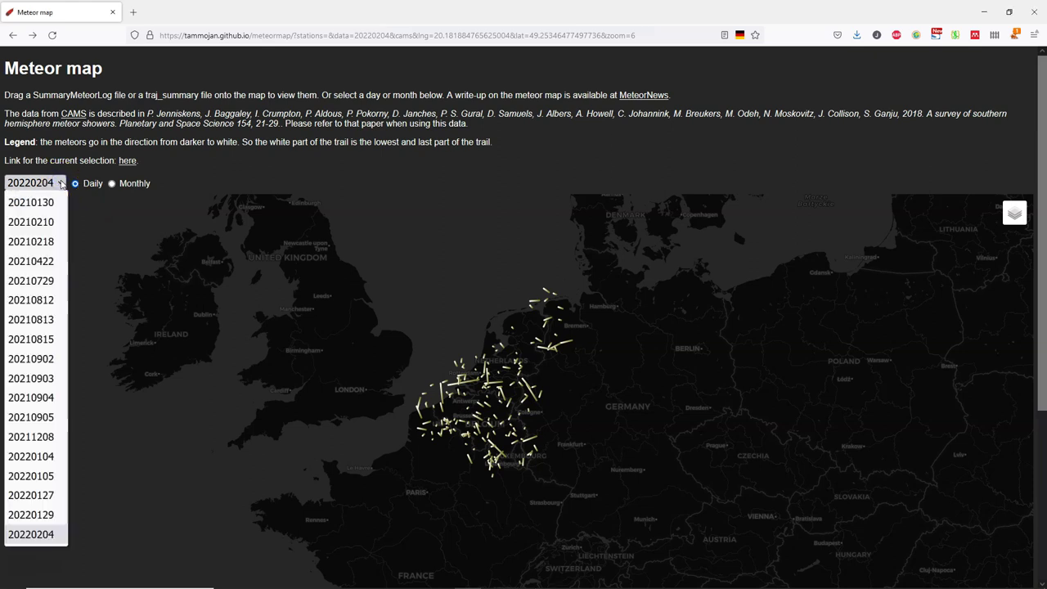
click(41, 300)
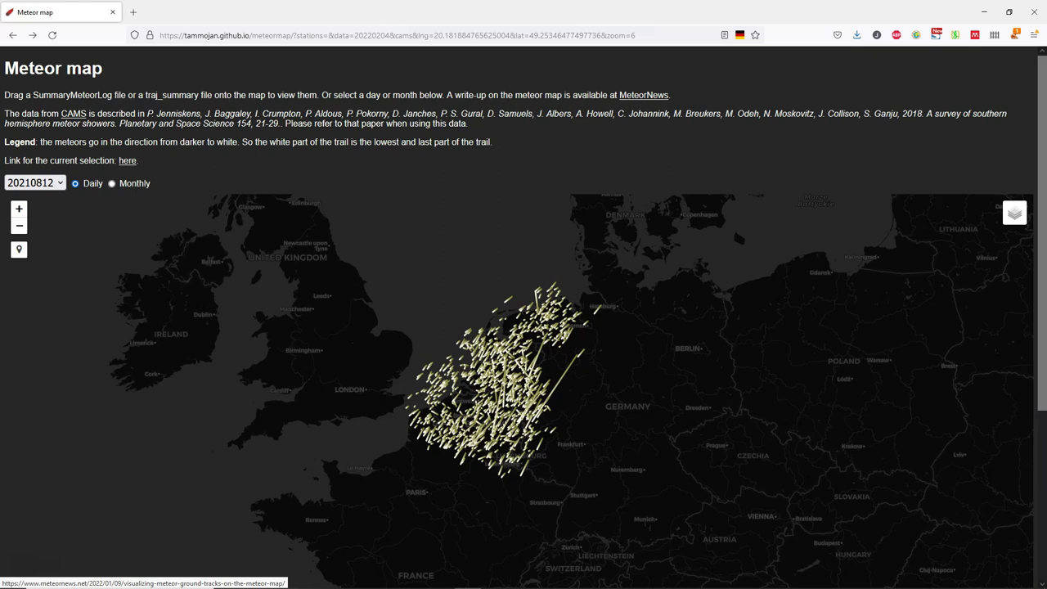
click(644, 95)
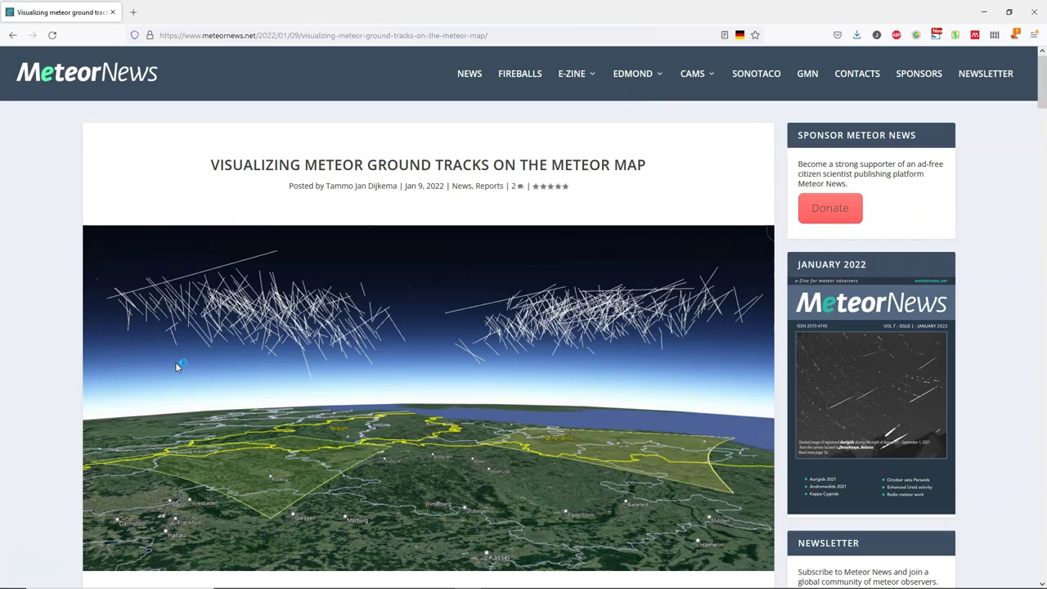
click(171, 364)
scroll(67, 303, down, 2)
scroll(67, 303, down, 5)
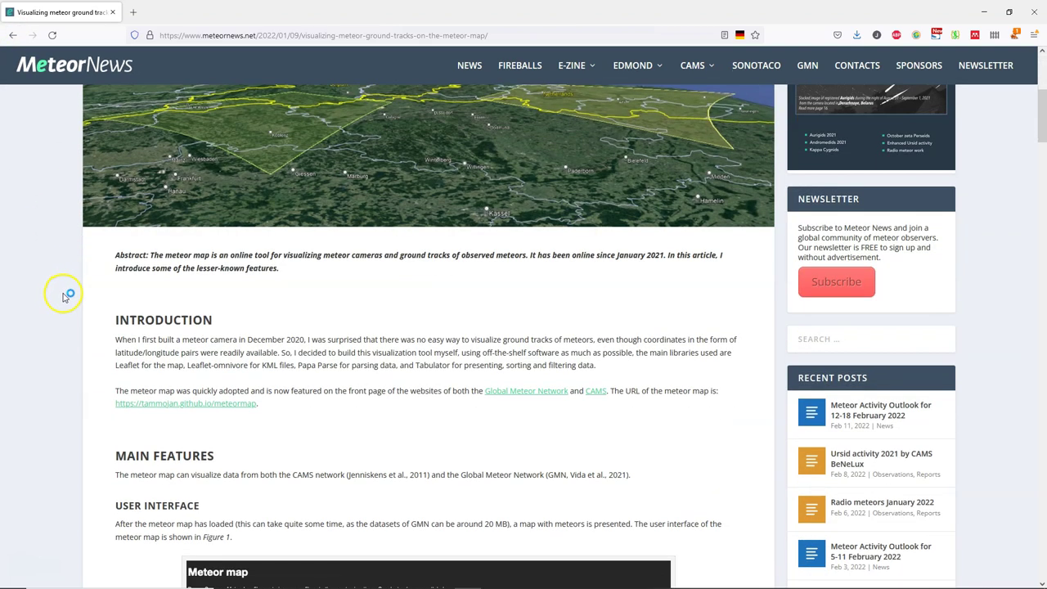
scroll(67, 298, down, 3)
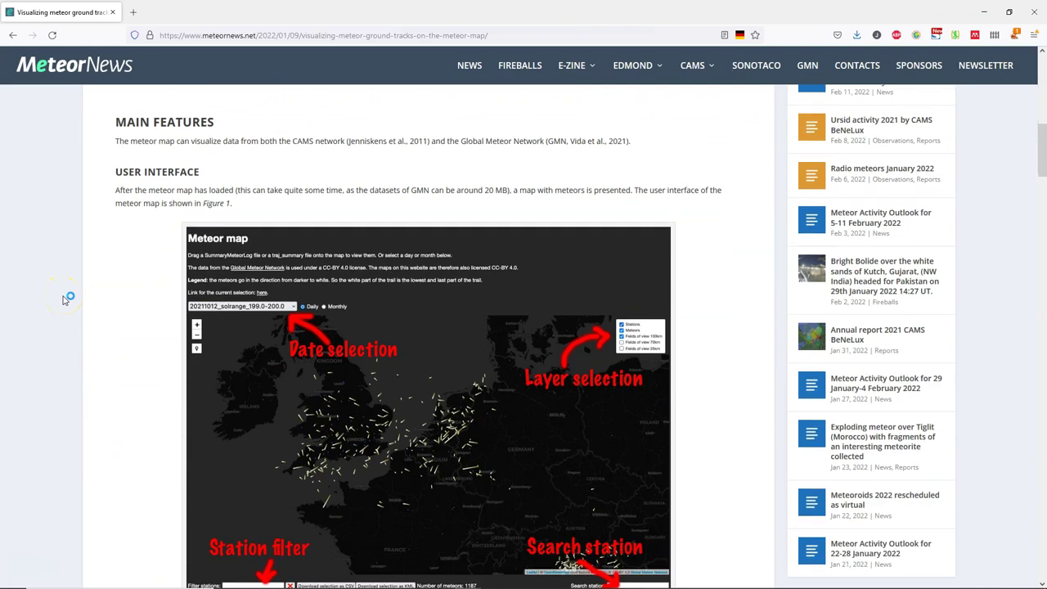
scroll(67, 298, down, 6)
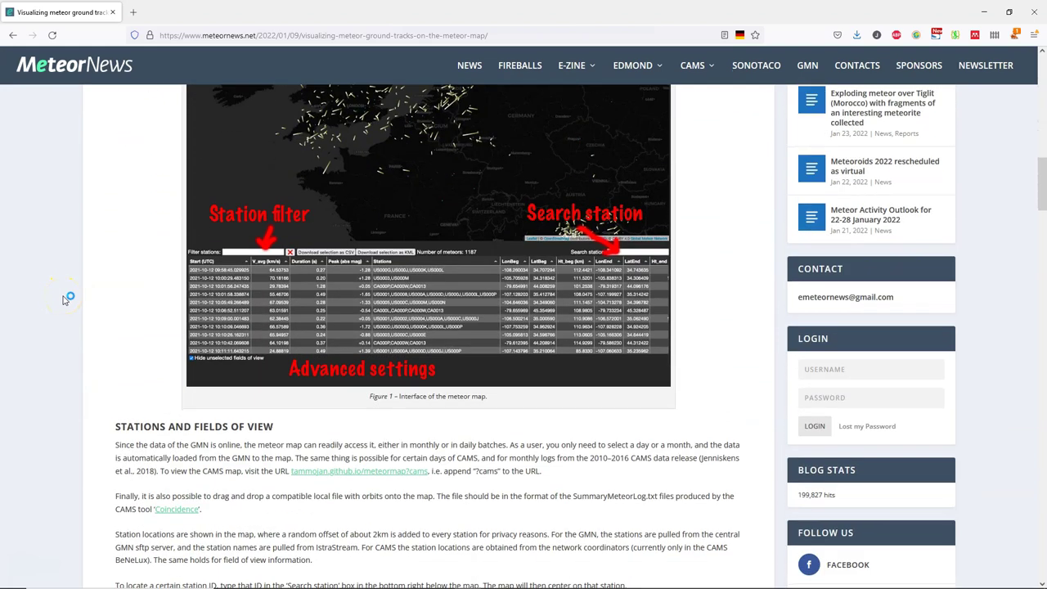
scroll(66, 301, down, 6)
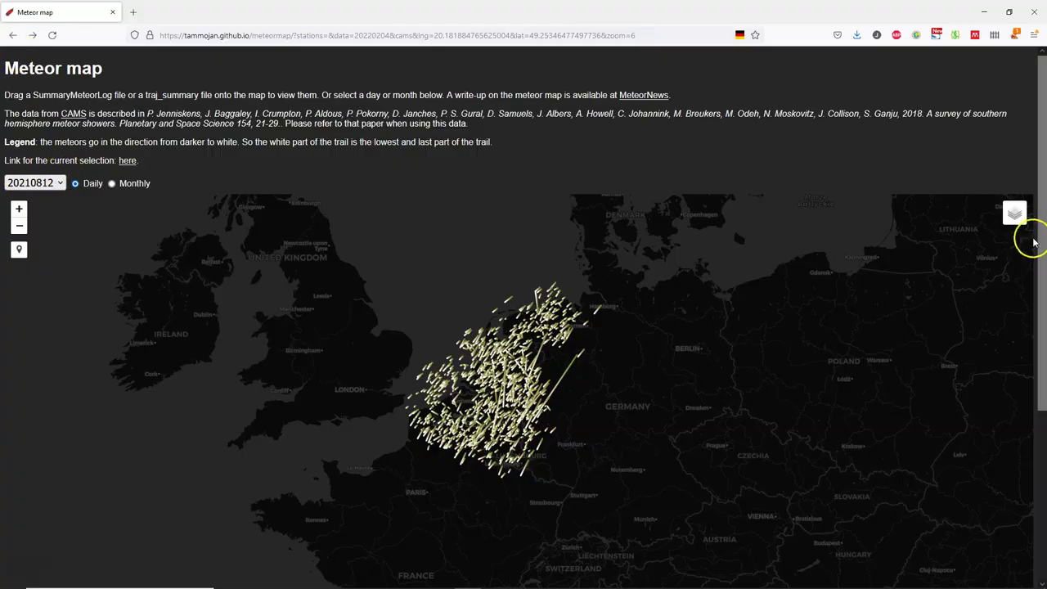
Step: Export the table of 1003 meteors to disk as meteors.csv
drag(1042, 232, 1023, 434)
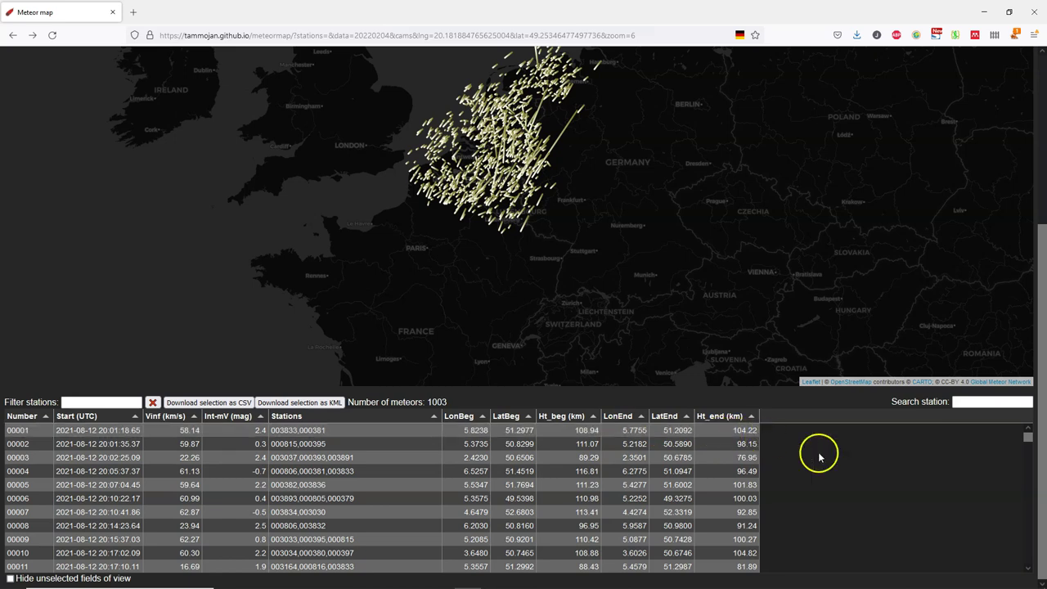
click(230, 402)
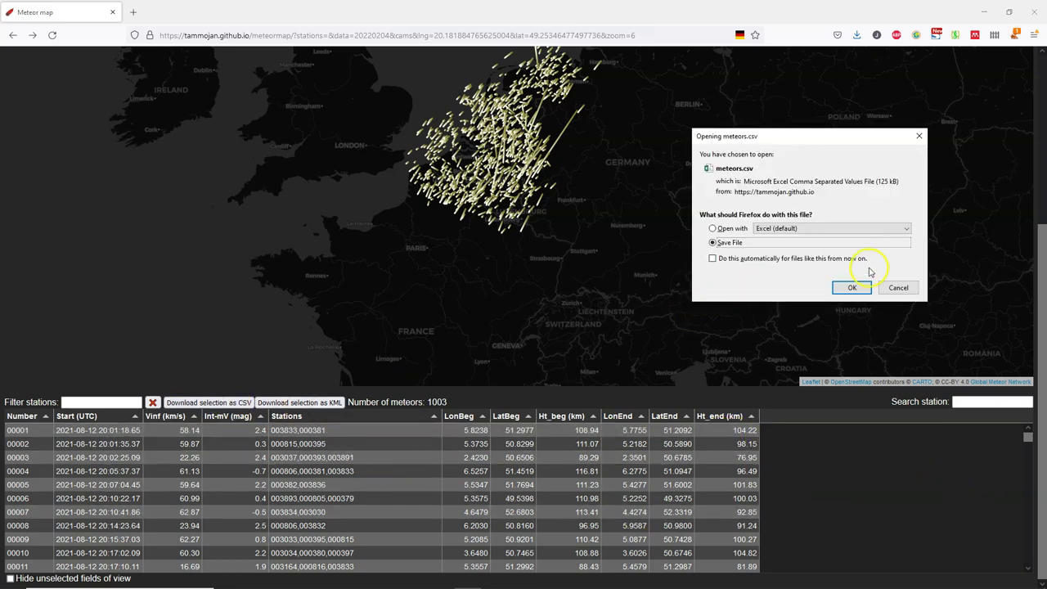
click(851, 288)
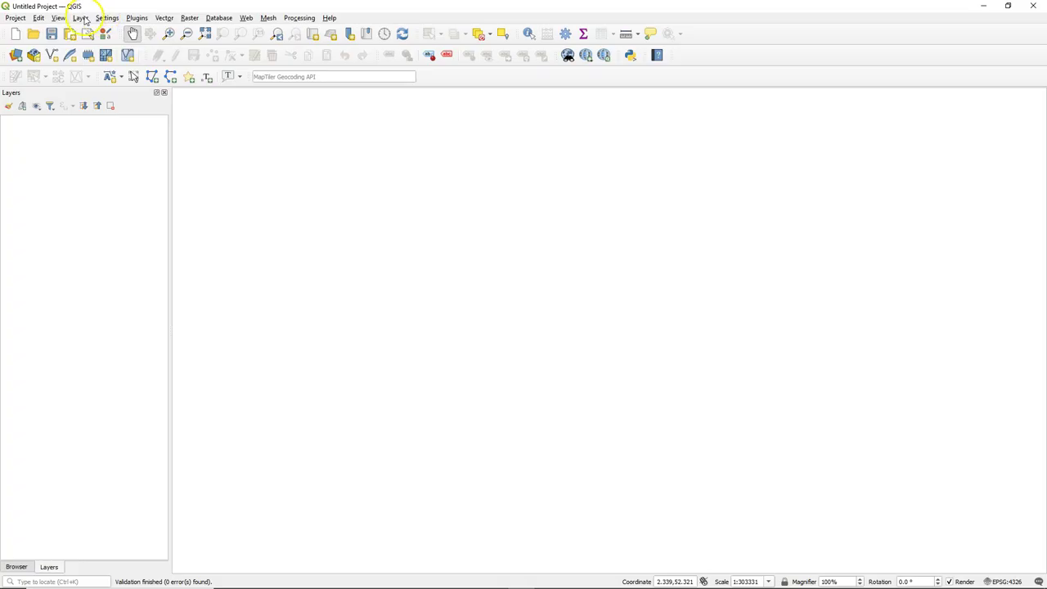
Step: Add meteors.csv as a delimited-text point layer plotted from LonBeg/LatBeg
click(80, 17)
mouse_move(107, 55)
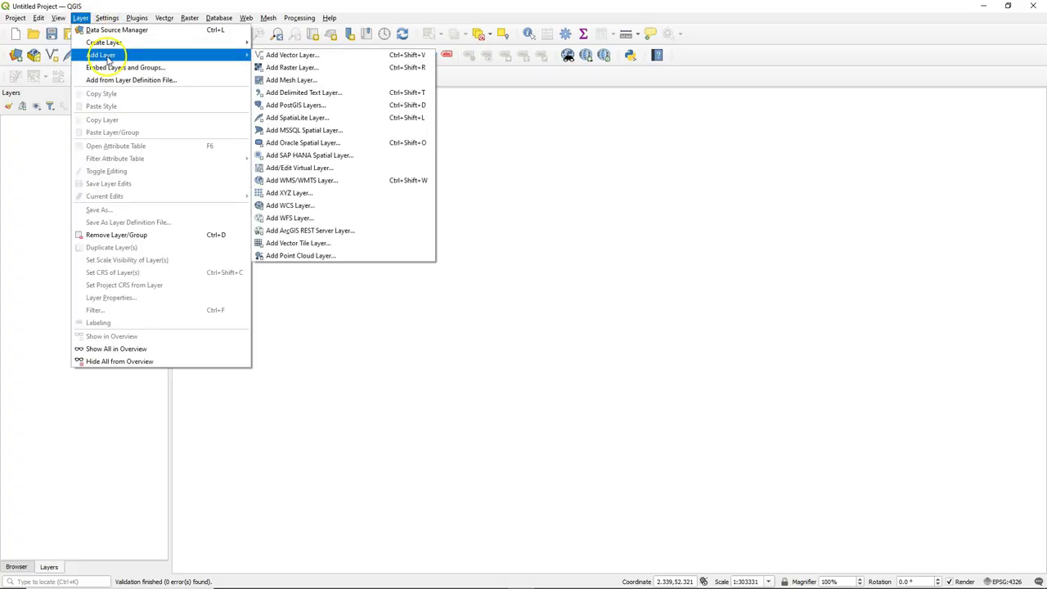
click(304, 93)
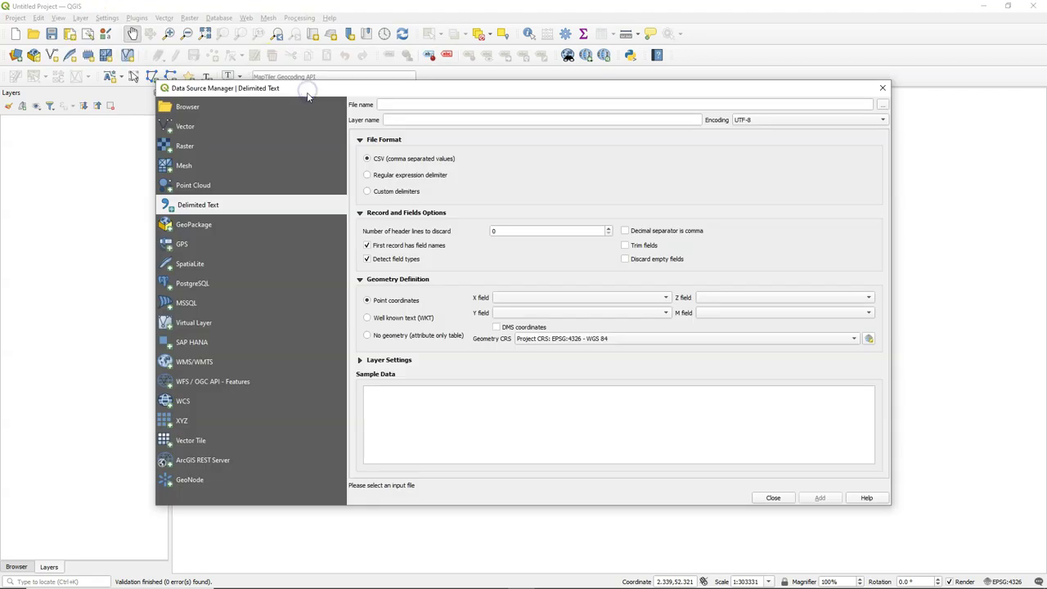
click(883, 105)
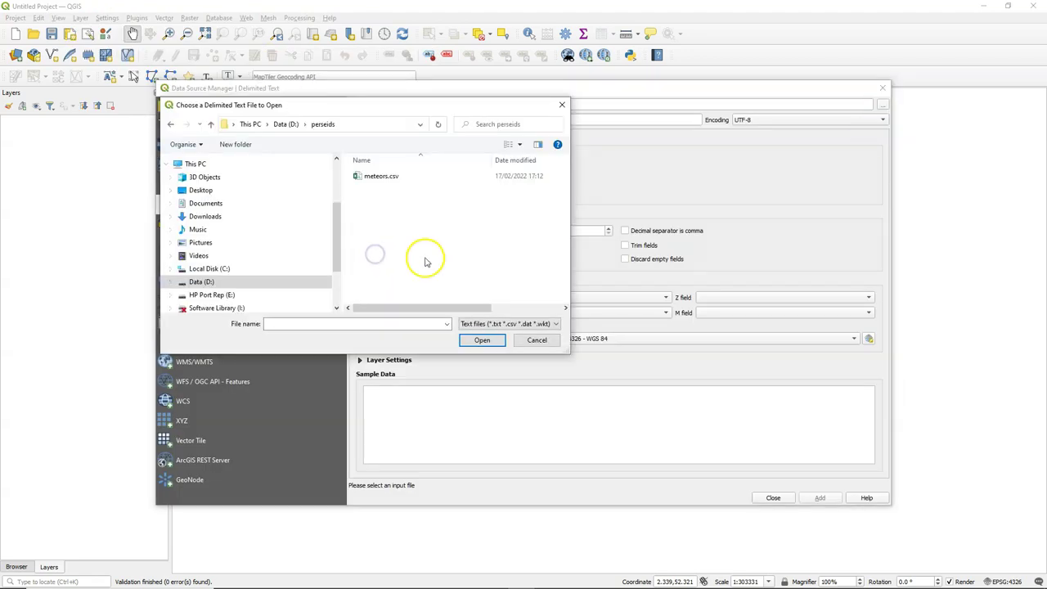
click(382, 175)
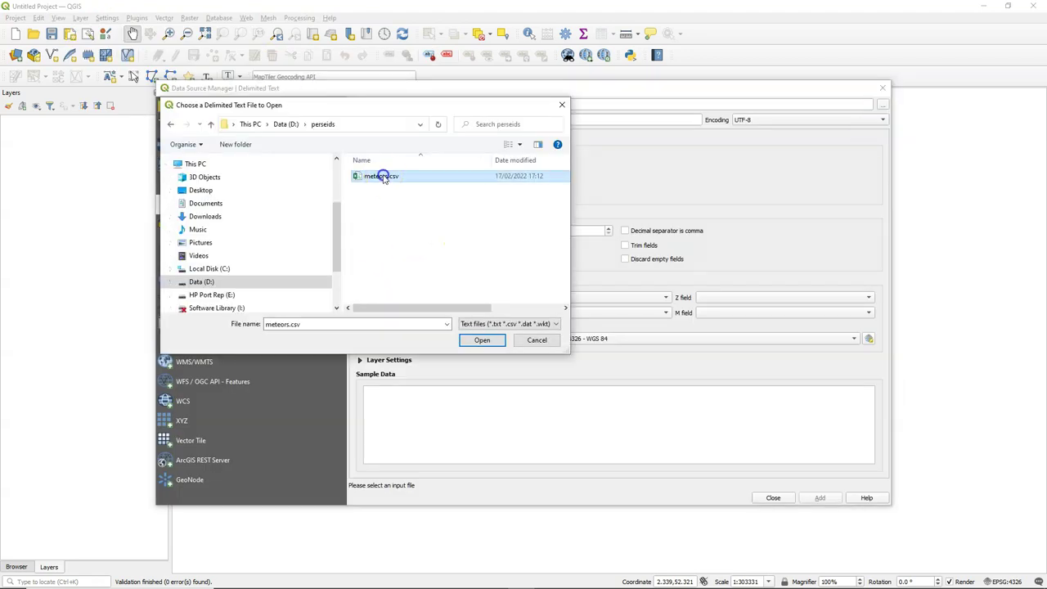
click(489, 341)
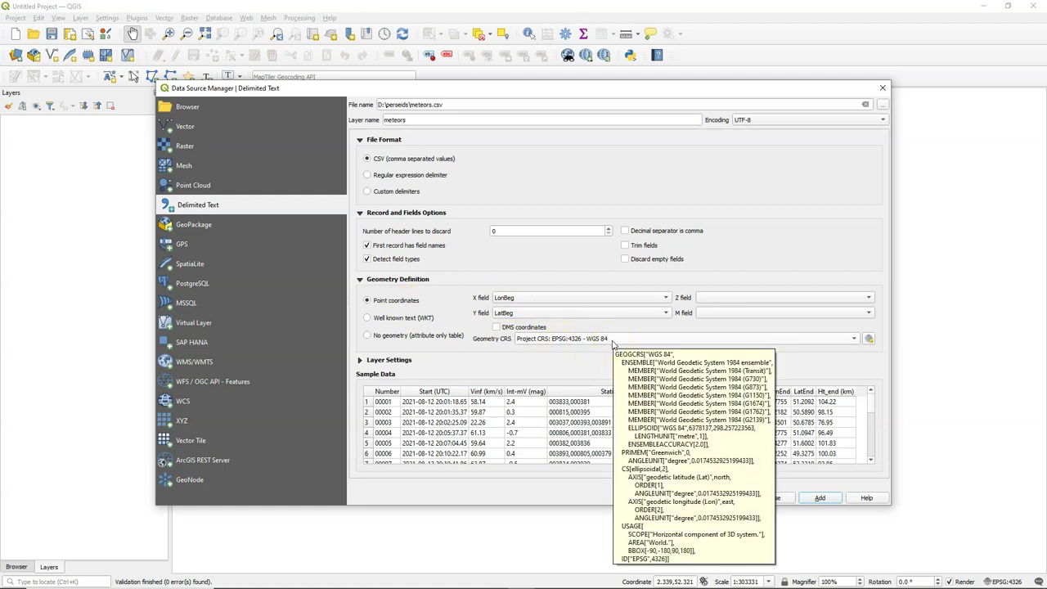
click(821, 498)
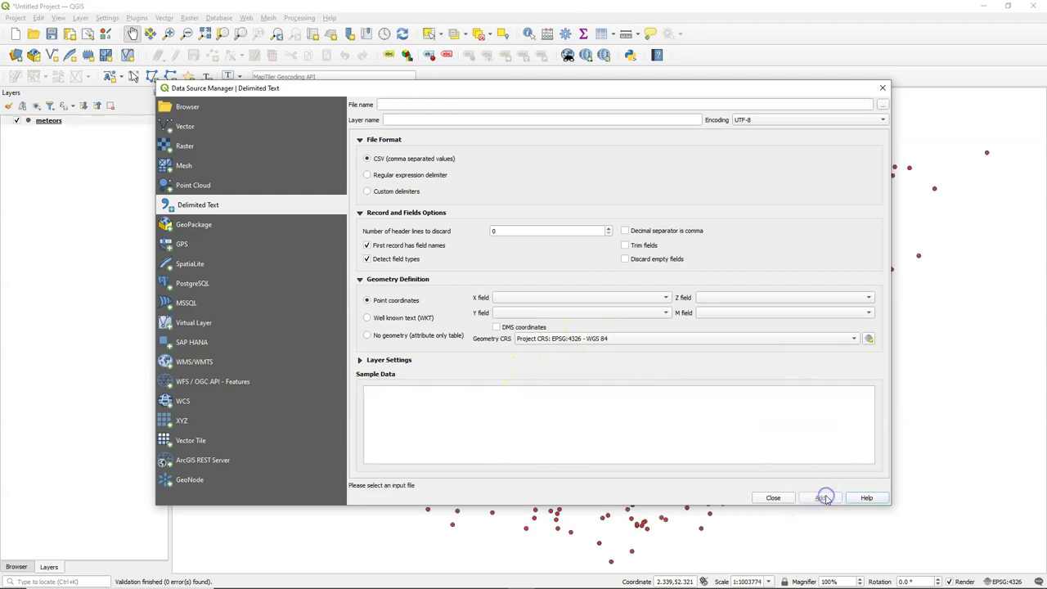
click(784, 499)
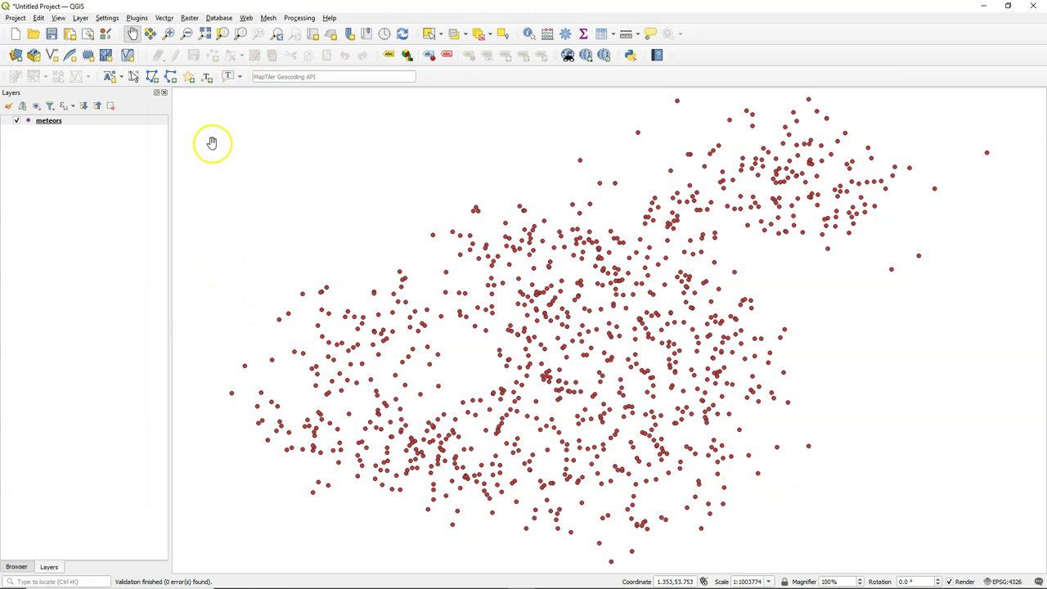
Step: Add the QuickMapServices CartoDB Dark Matter [no labels] basemap
click(246, 17)
mouse_move(260, 45)
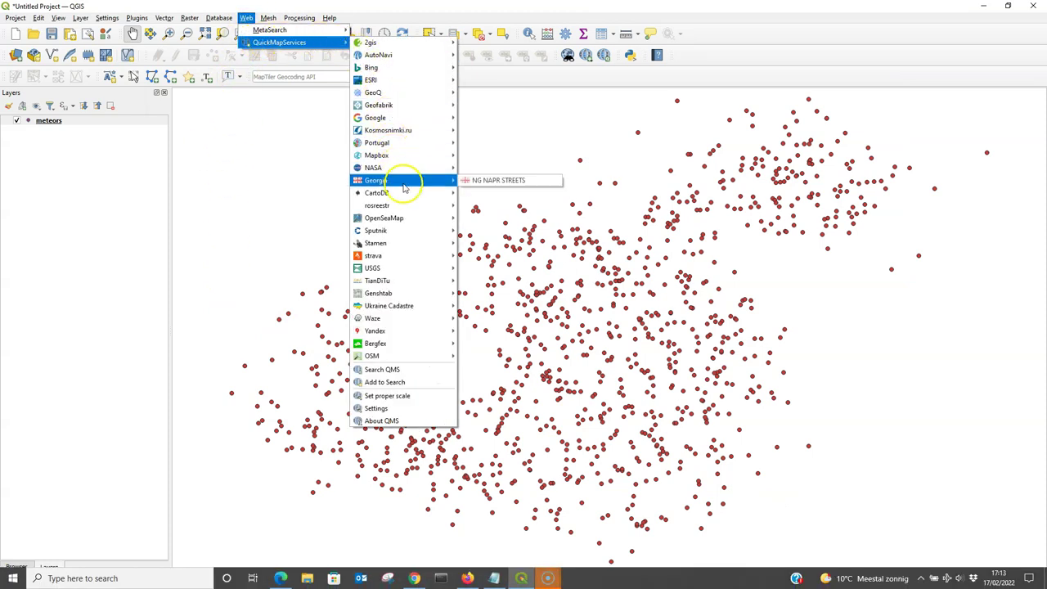
mouse_move(400, 196)
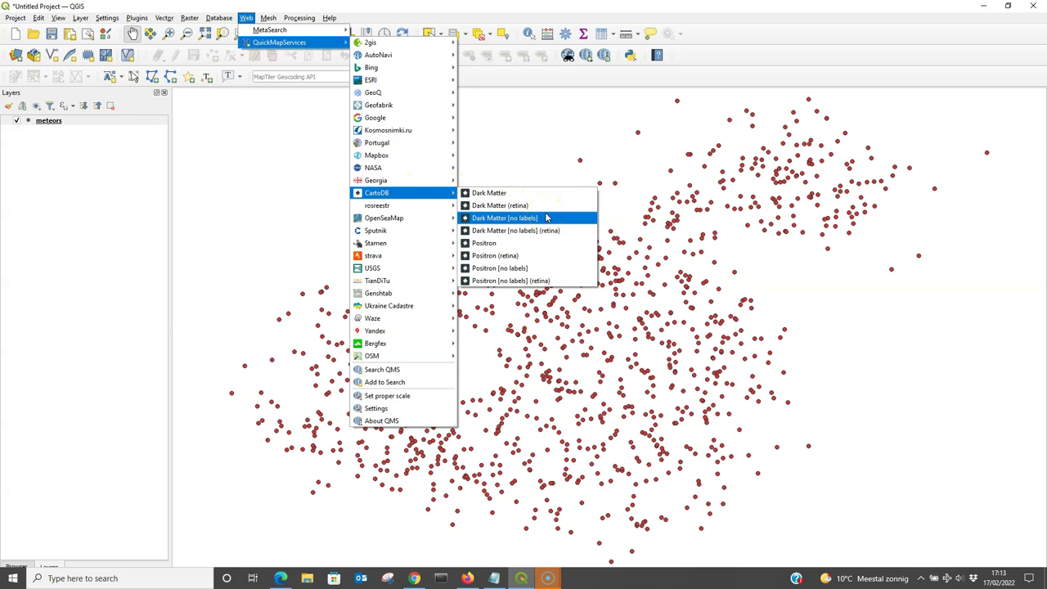
drag(532, 203, 509, 217)
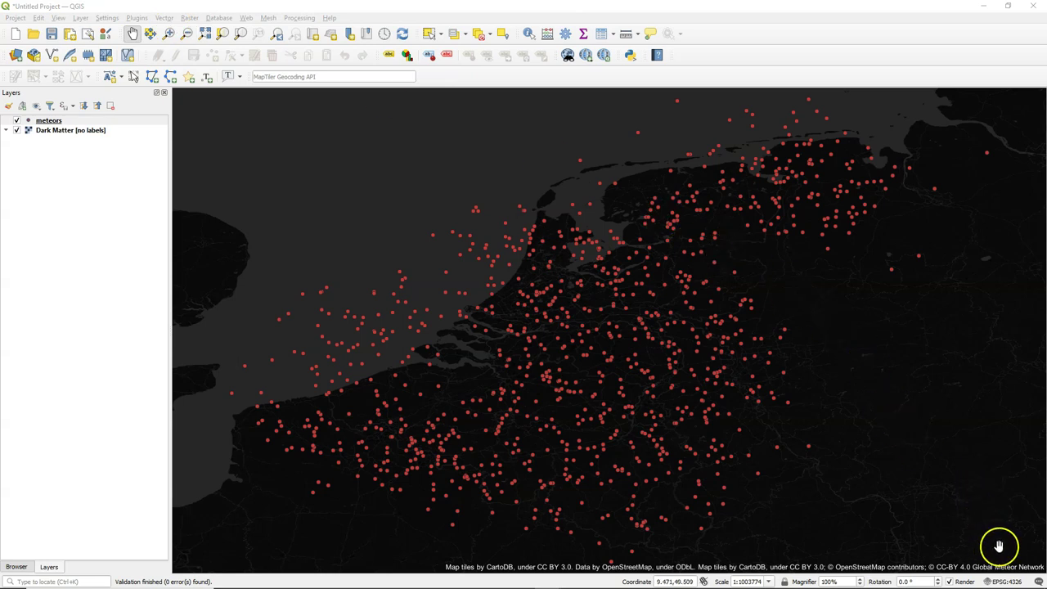
Step: Switch the project CRS to Amersfoort / RD New and accept the basemap transformation
click(1006, 581)
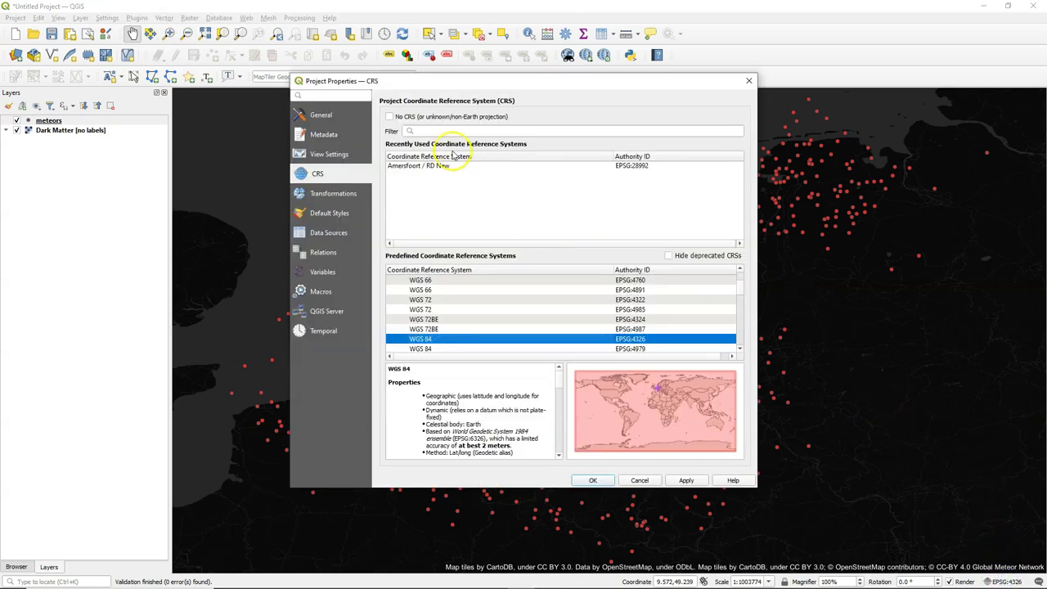
click(415, 165)
click(593, 480)
click(660, 518)
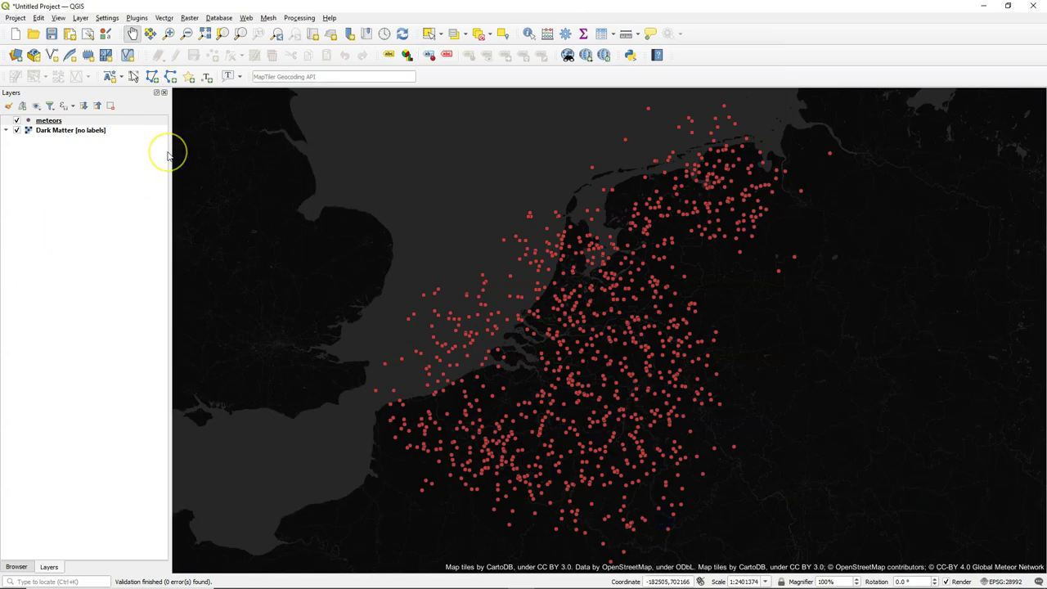
Step: Review the meteors attribute table's 1003 features, then close it
right_click(53, 121)
click(99, 257)
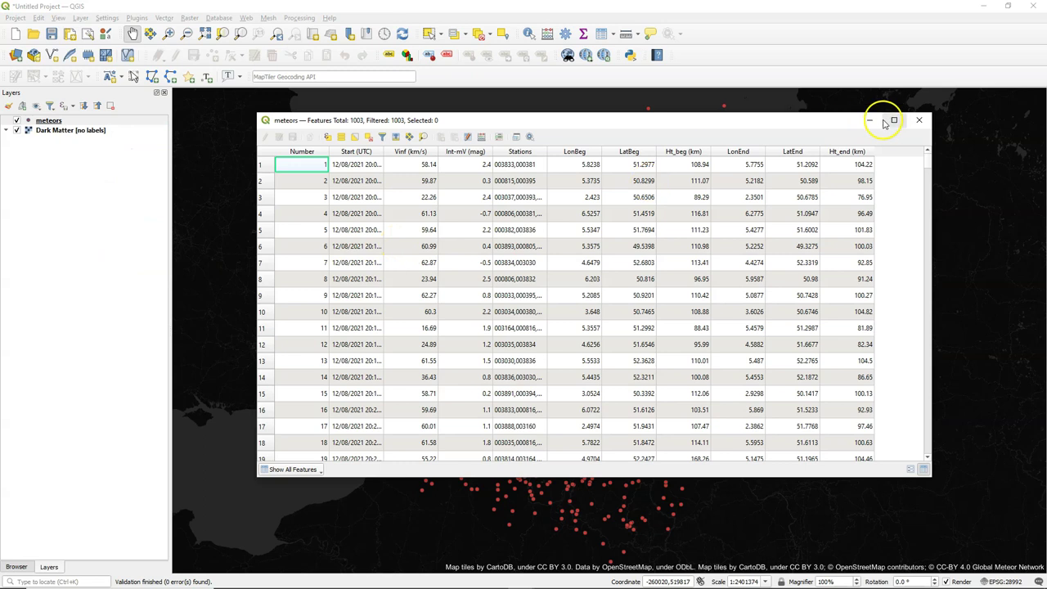
click(922, 121)
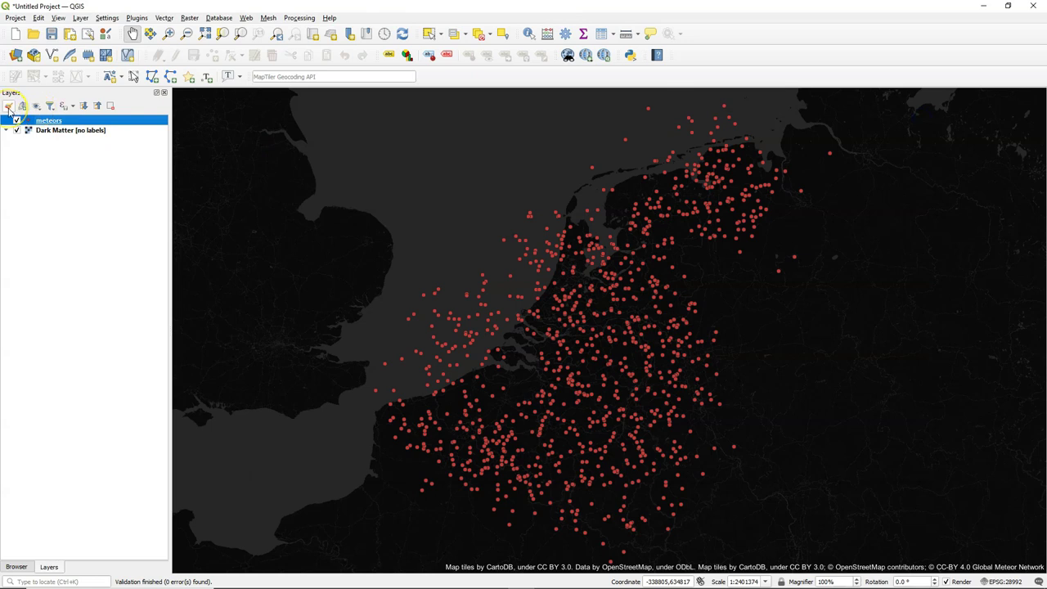
Step: Change the meteors Simple Marker to a LineString Geometry Generator and open its expression editor
click(9, 109)
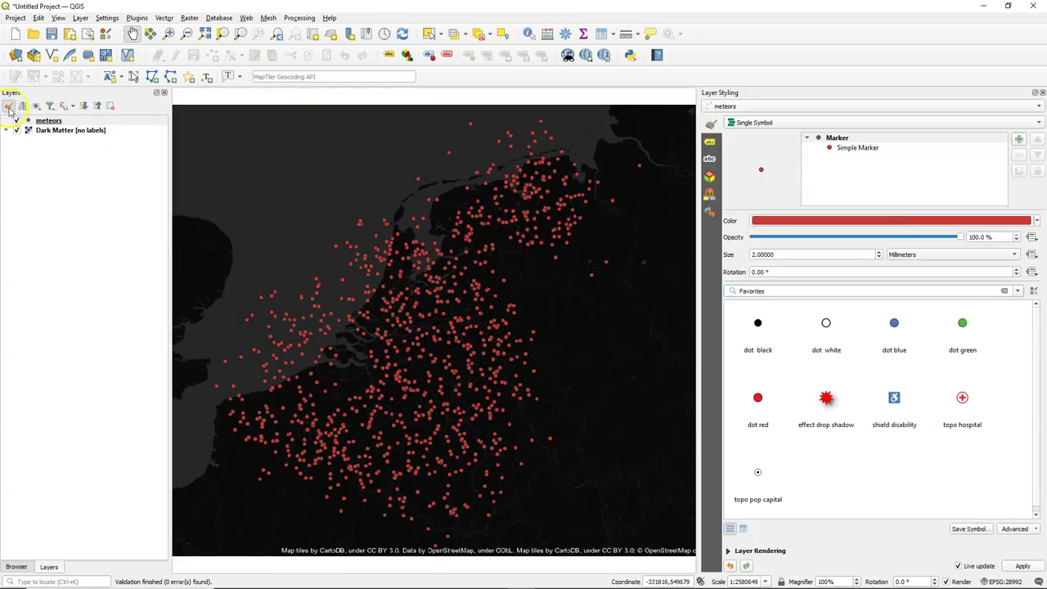
click(846, 148)
click(805, 222)
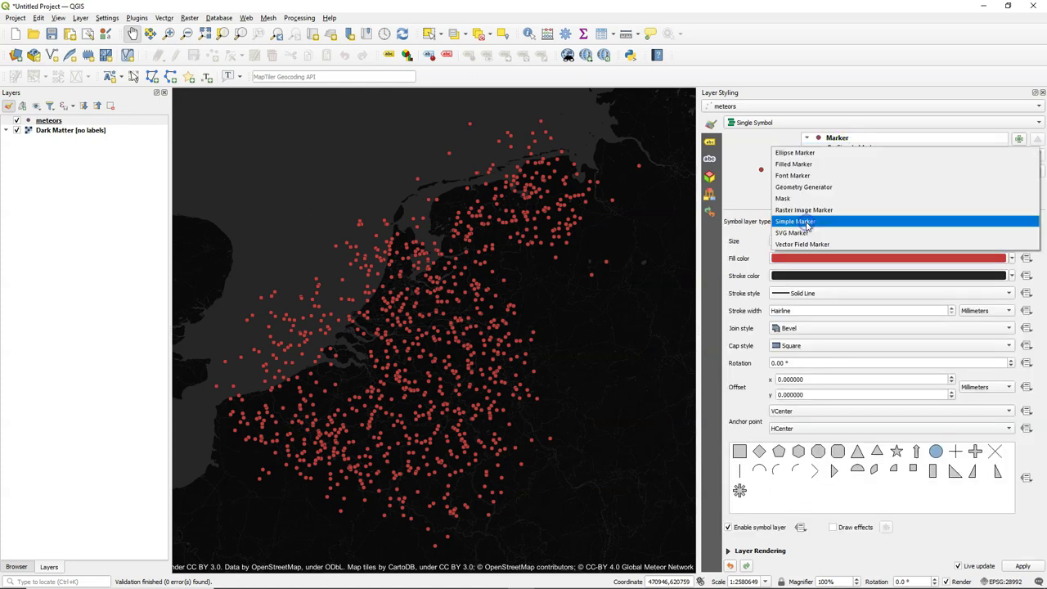
click(804, 186)
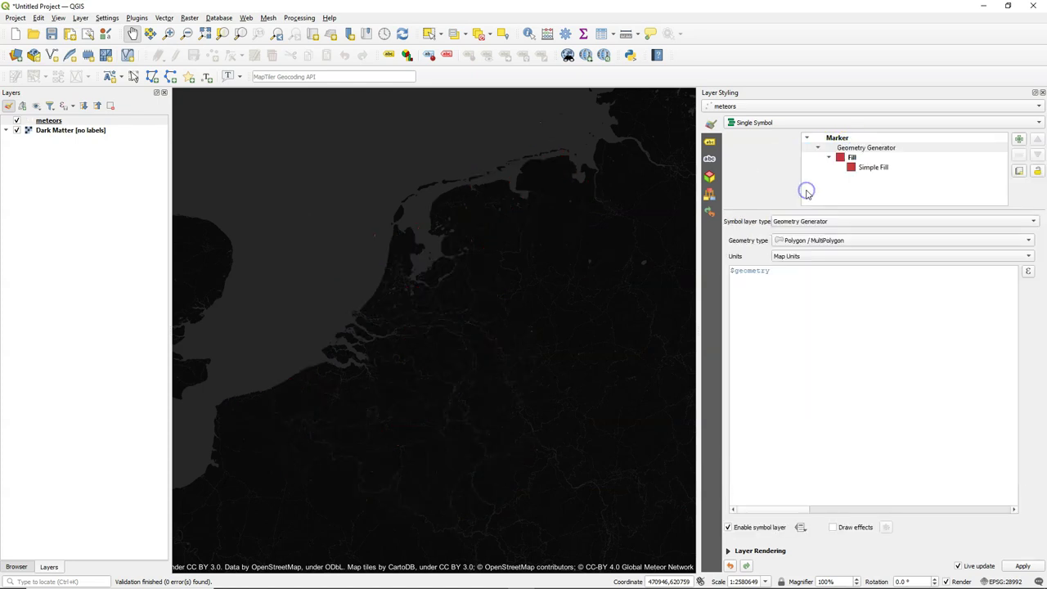
click(779, 243)
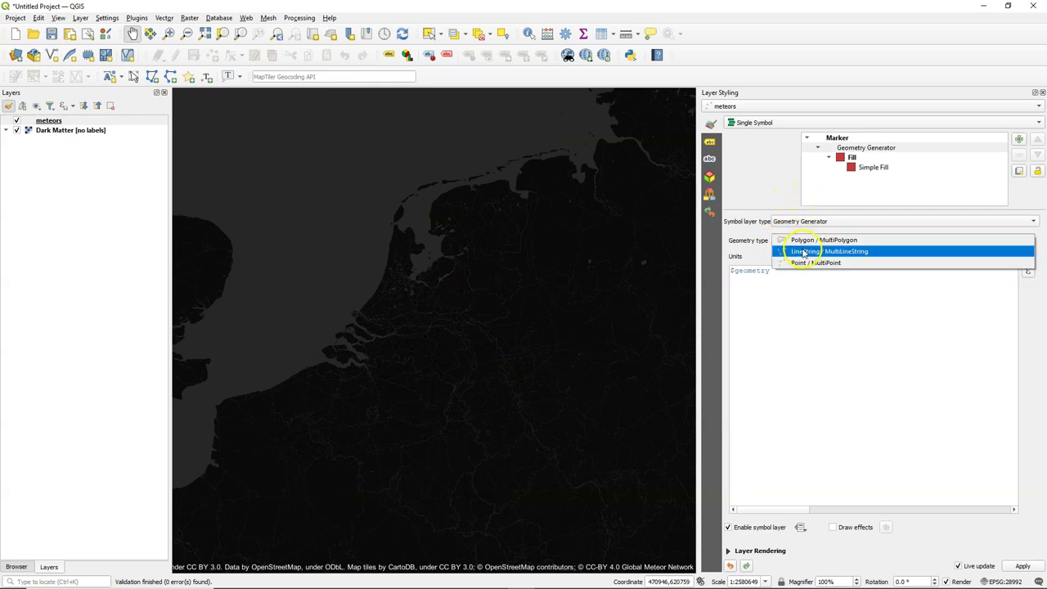
click(804, 253)
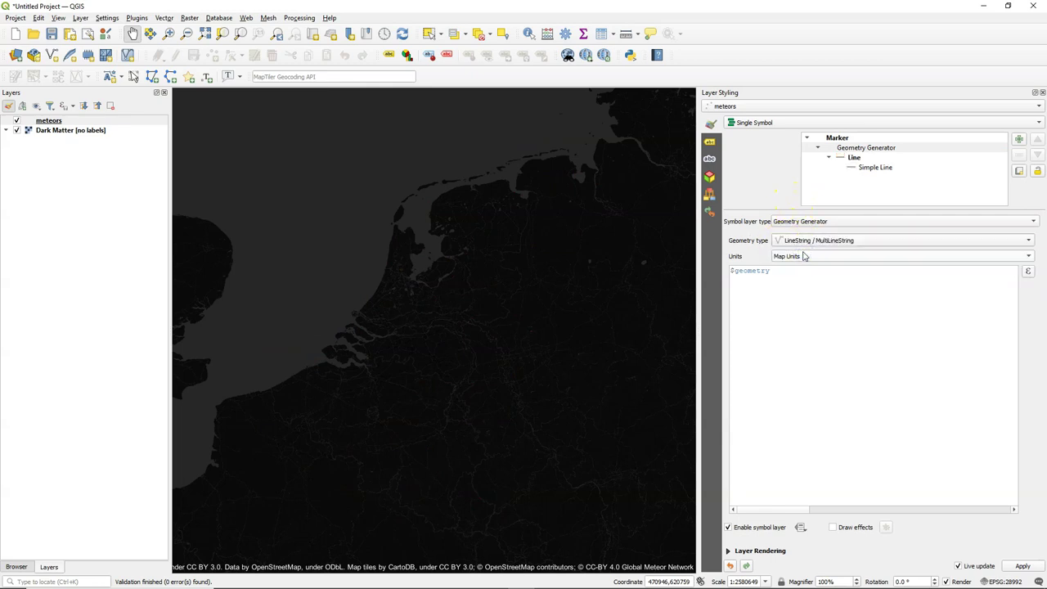
click(1028, 275)
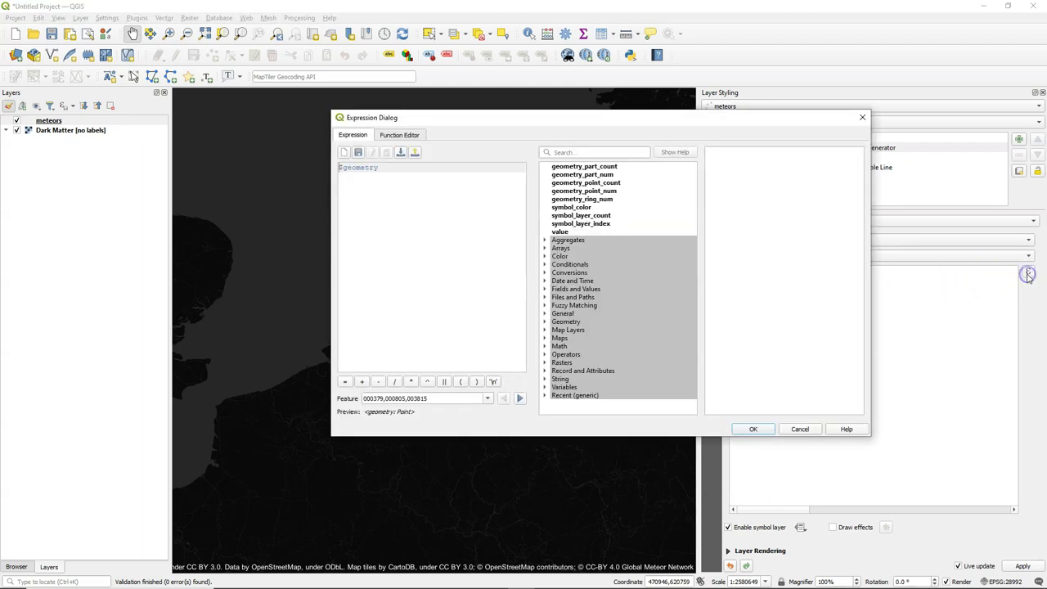
Step: Wrap $geometry in make_line and add make_point as the second point
click(564, 153)
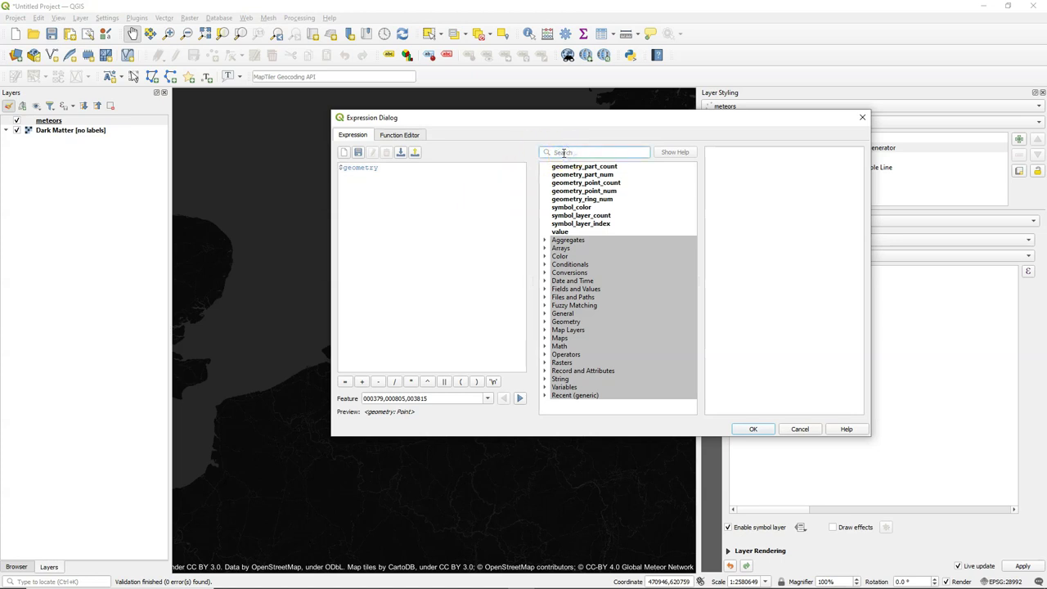
text(make)
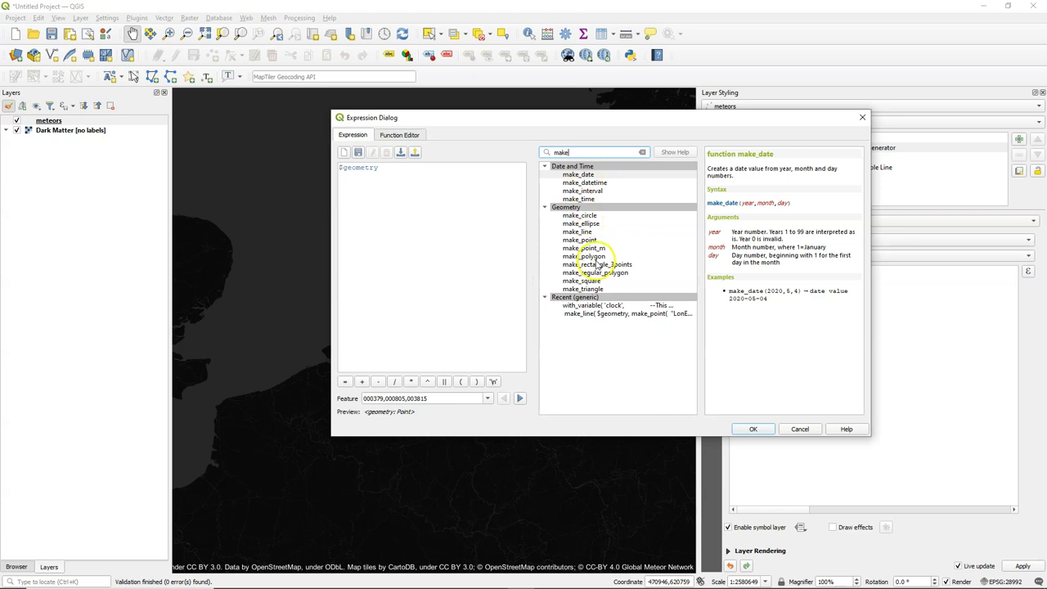
click(583, 233)
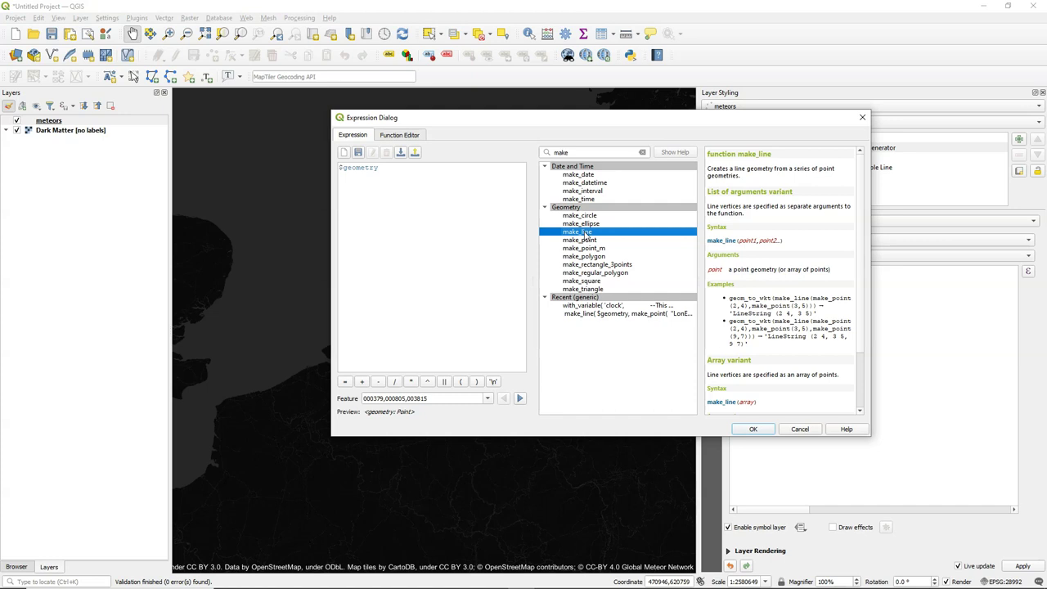
double_click(583, 232)
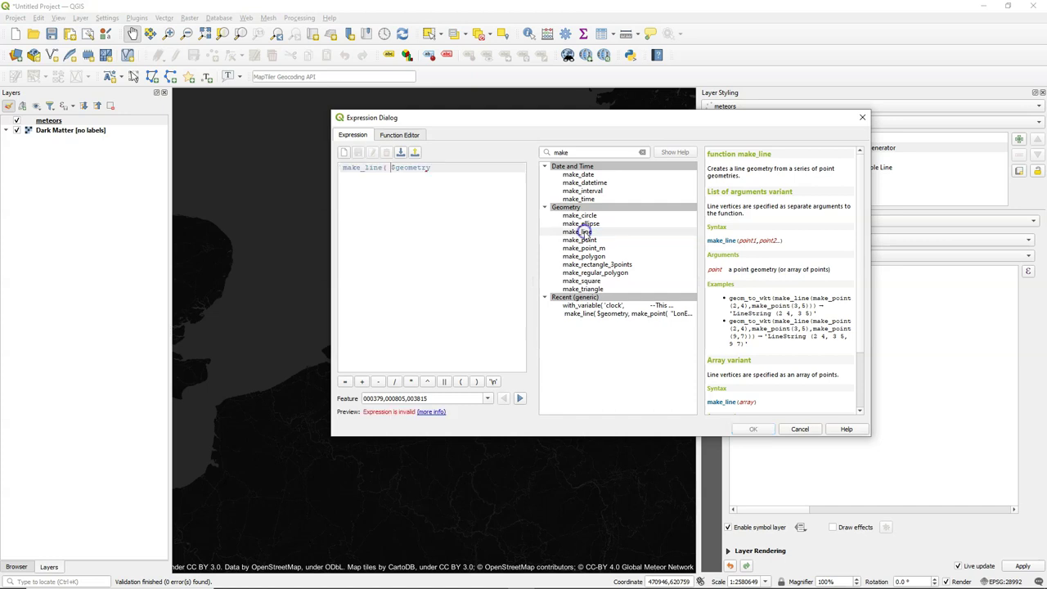
click(441, 167)
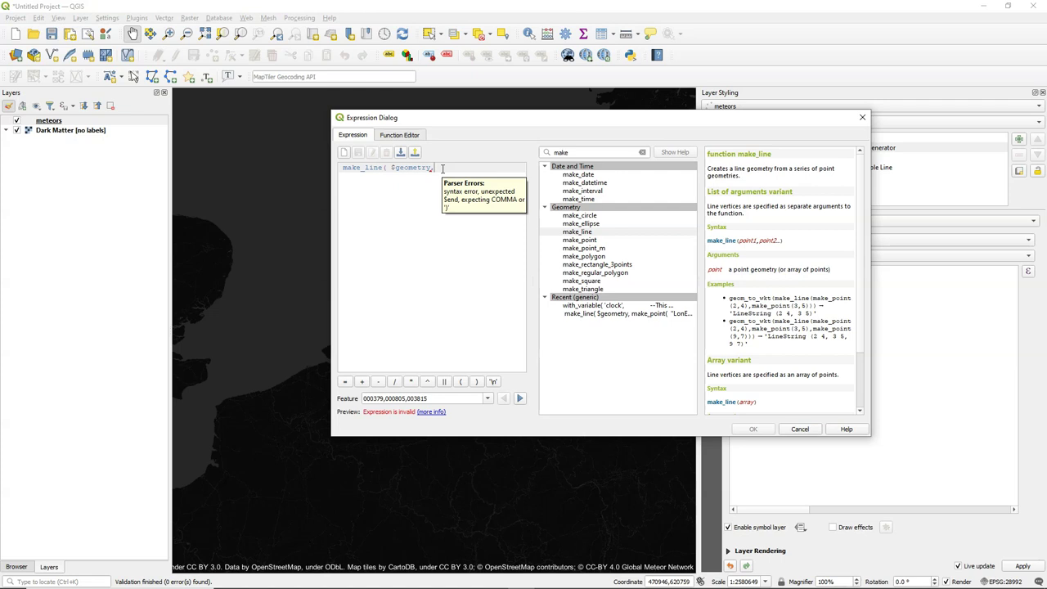
click(591, 239)
double_click(591, 240)
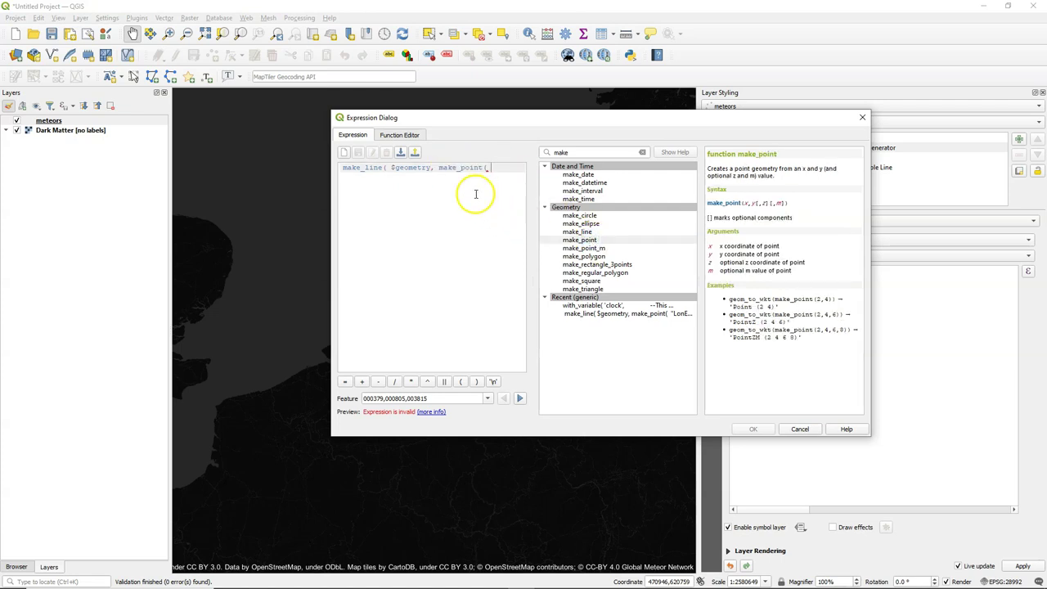
Step: Fill make_point with "LonEnd" and "LatEnd", close both parentheses and accept the expression
click(642, 152)
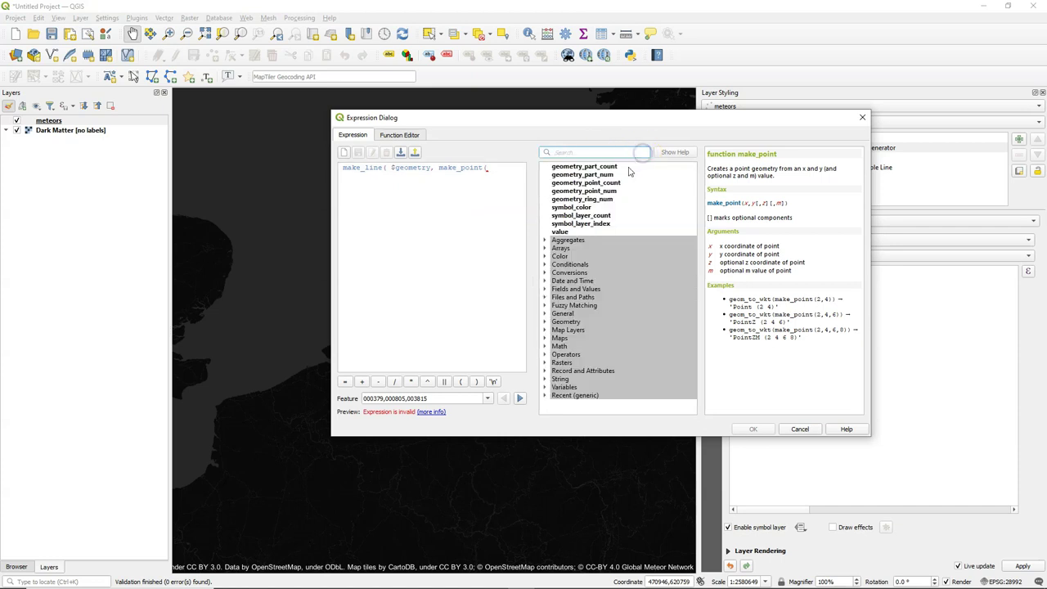
click(545, 289)
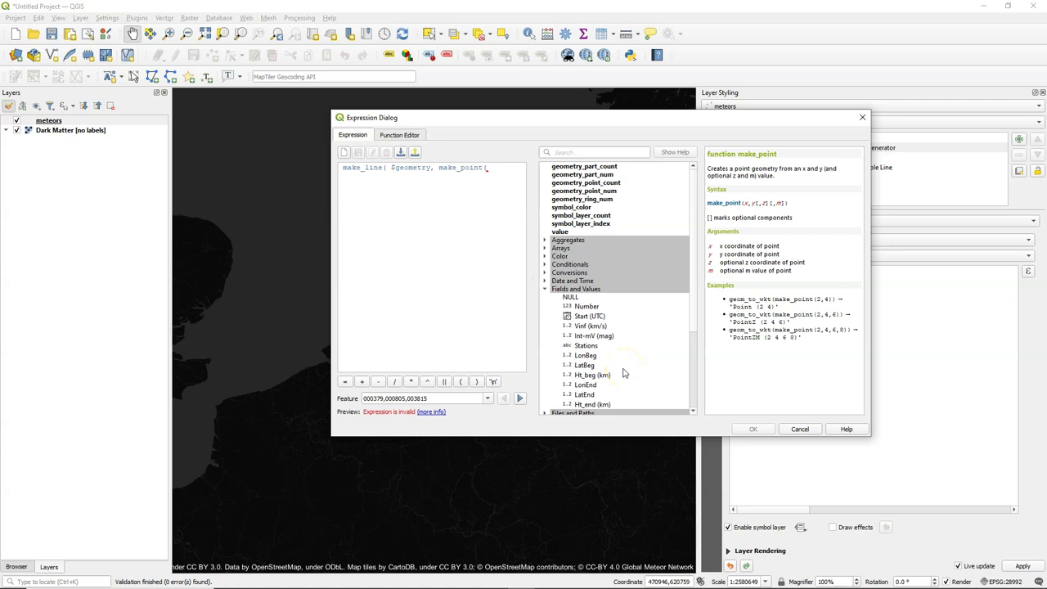
double_click(585, 386)
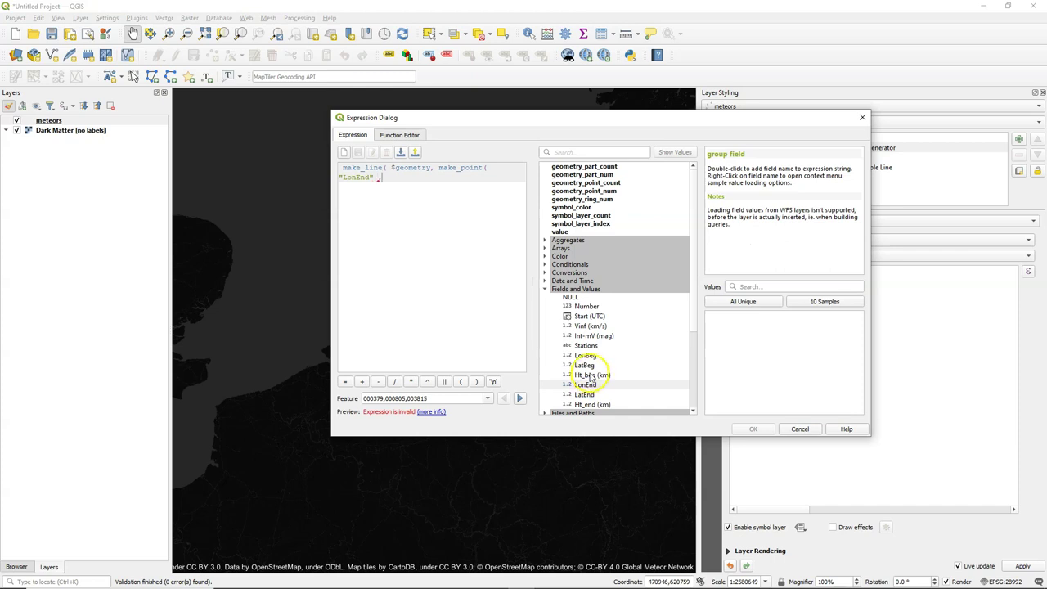
double_click(585, 395)
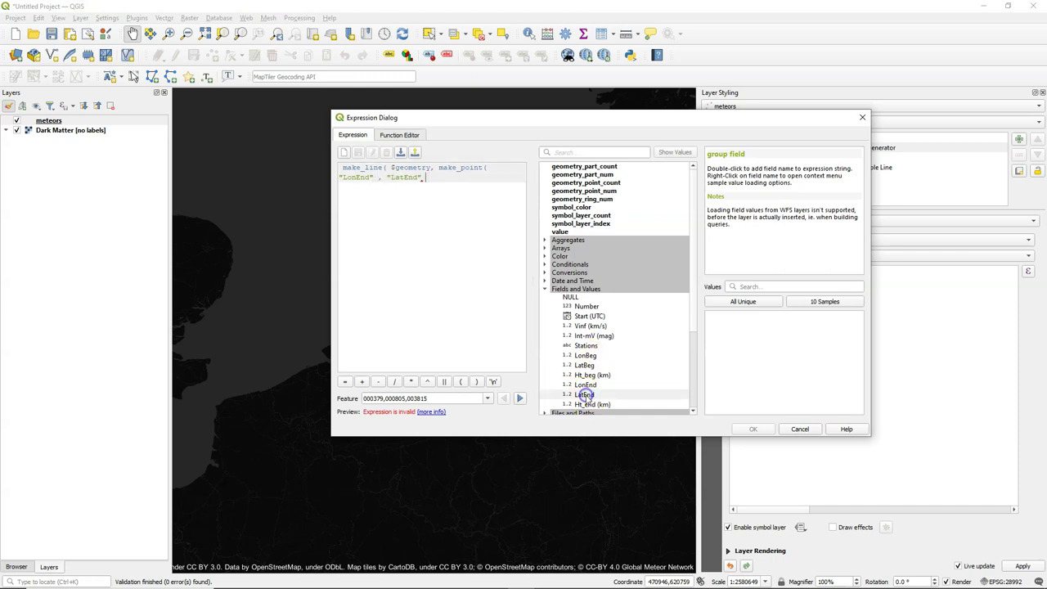
click(477, 382)
click(476, 382)
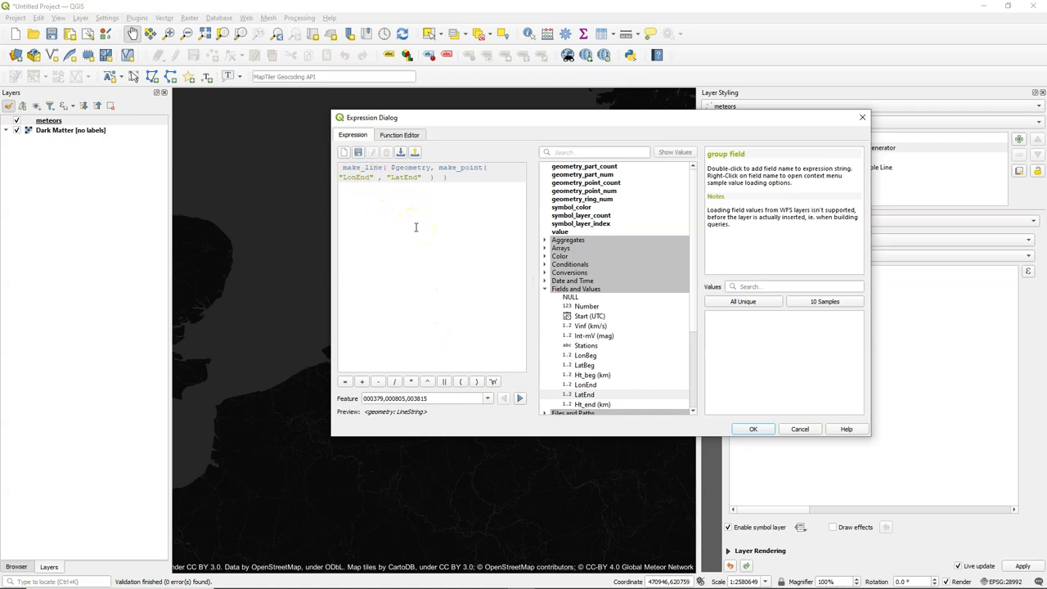
click(748, 430)
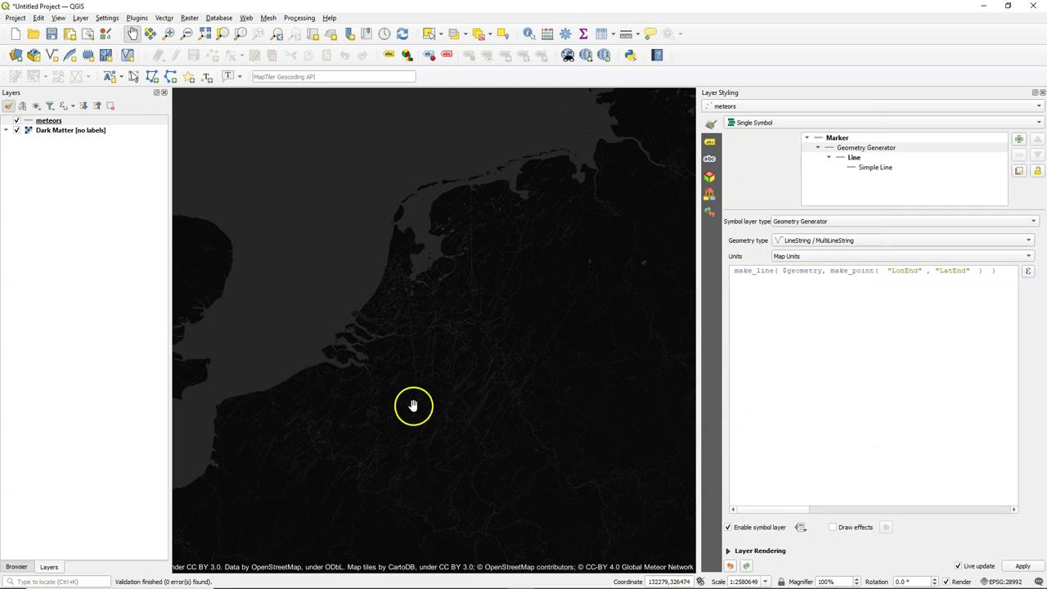
click(17, 131)
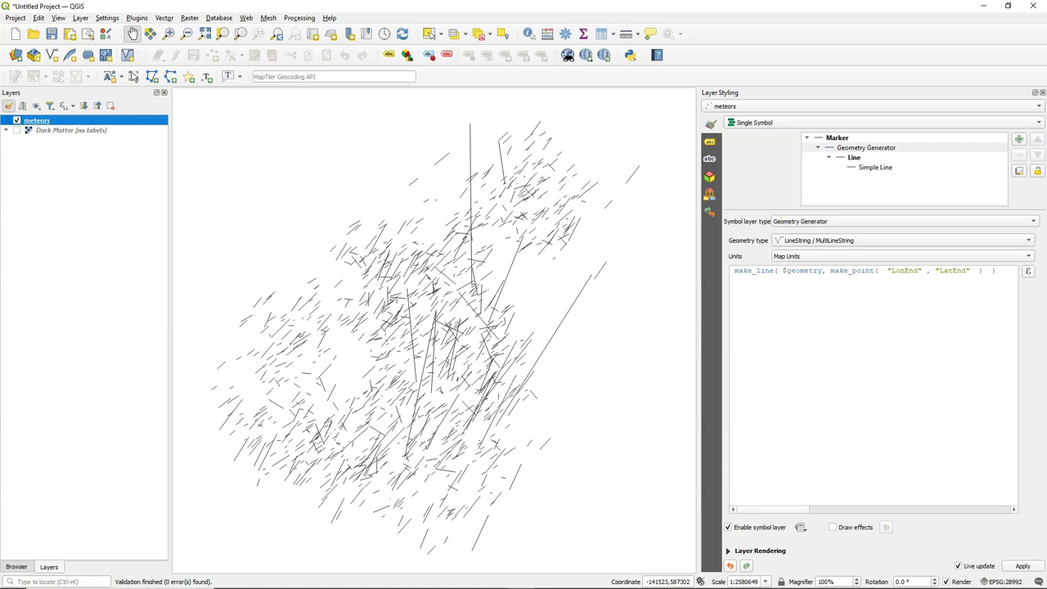
click(16, 131)
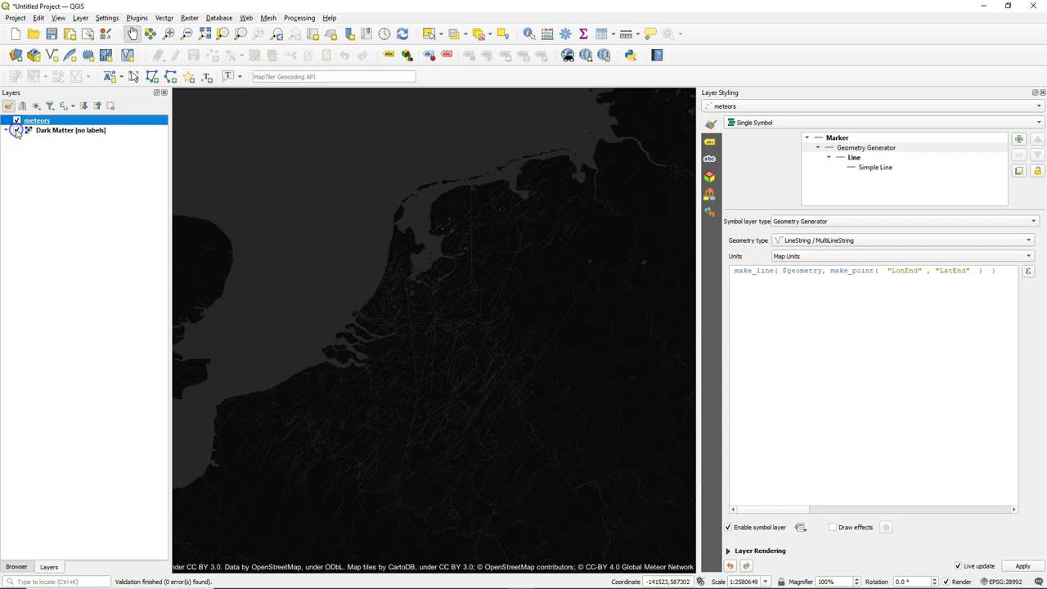
Step: Turn the Simple Line into an Interpolated Line with varying width and varying colour
click(881, 168)
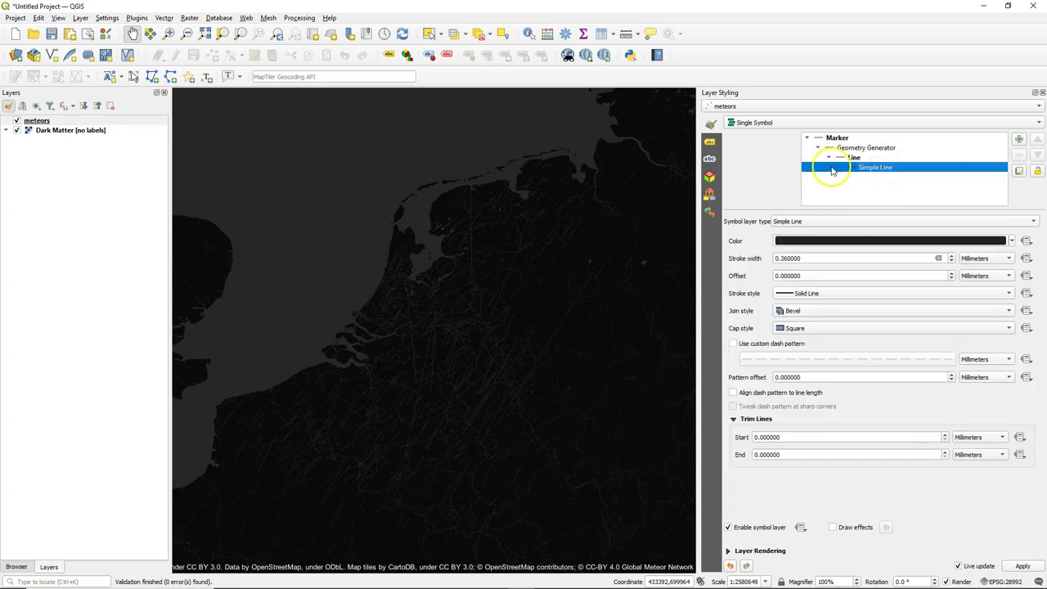
click(818, 223)
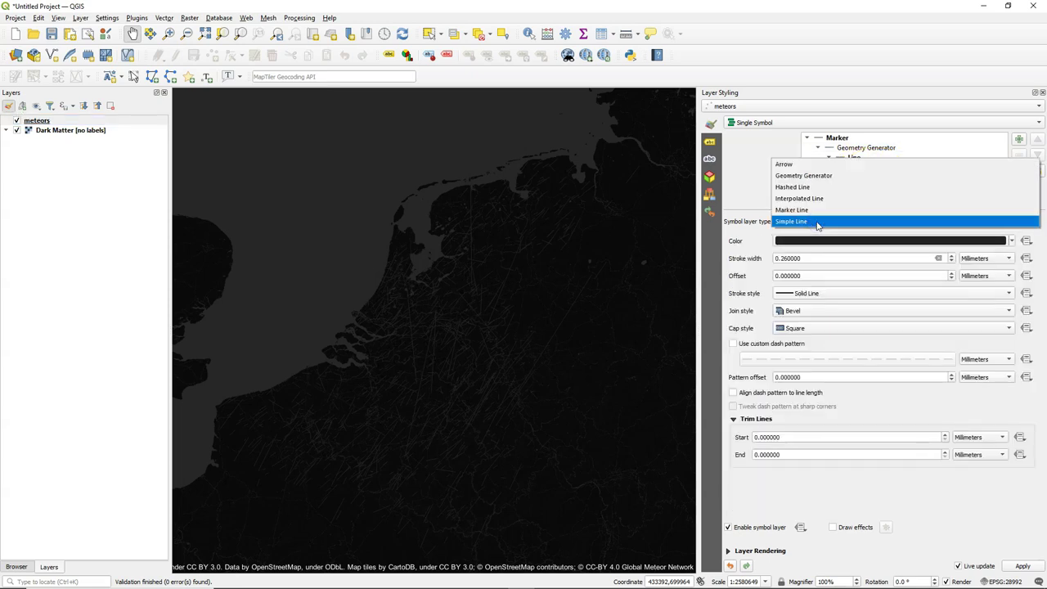
click(810, 199)
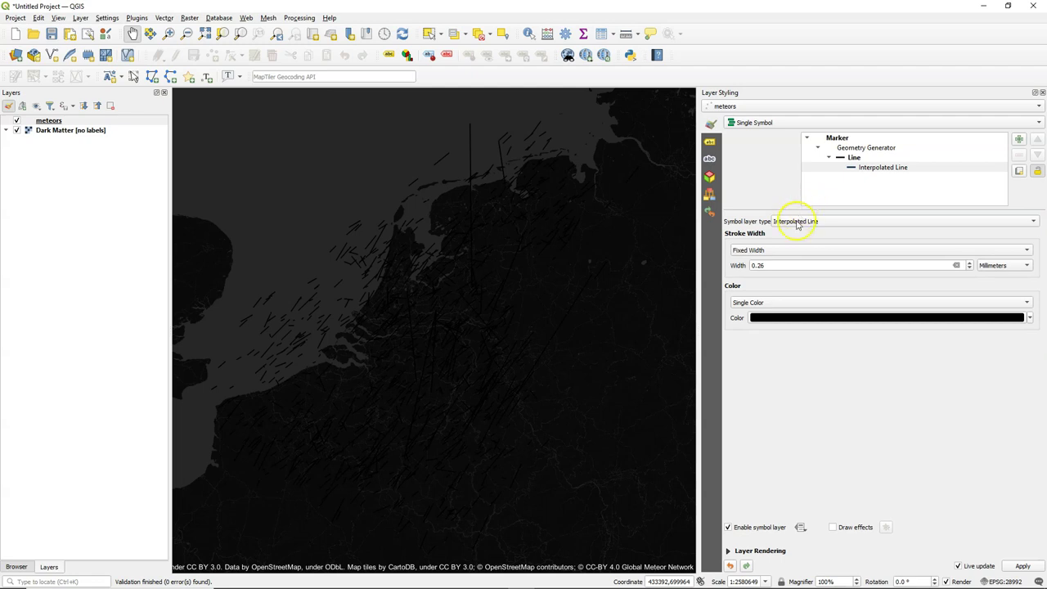
click(784, 250)
click(774, 263)
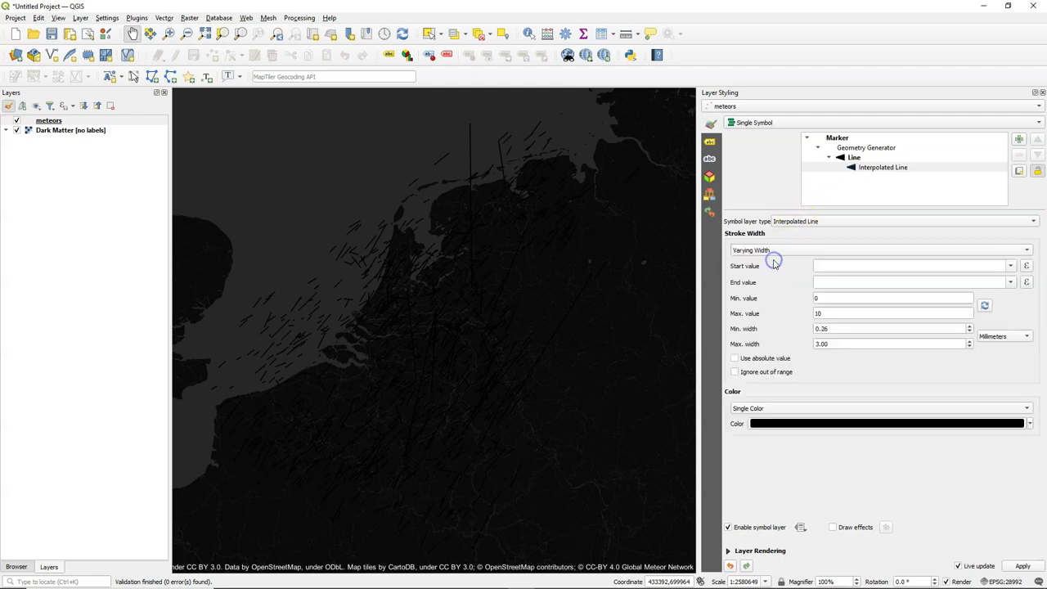
click(745, 410)
click(751, 420)
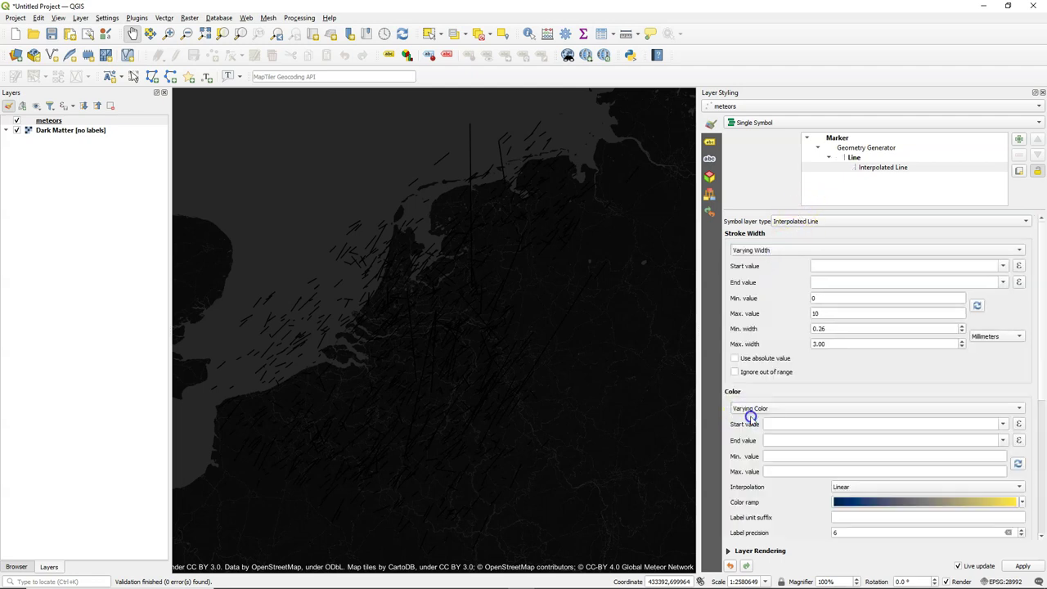
Step: Hide the basemap and set width maximum 10, start 1, end 5
click(16, 130)
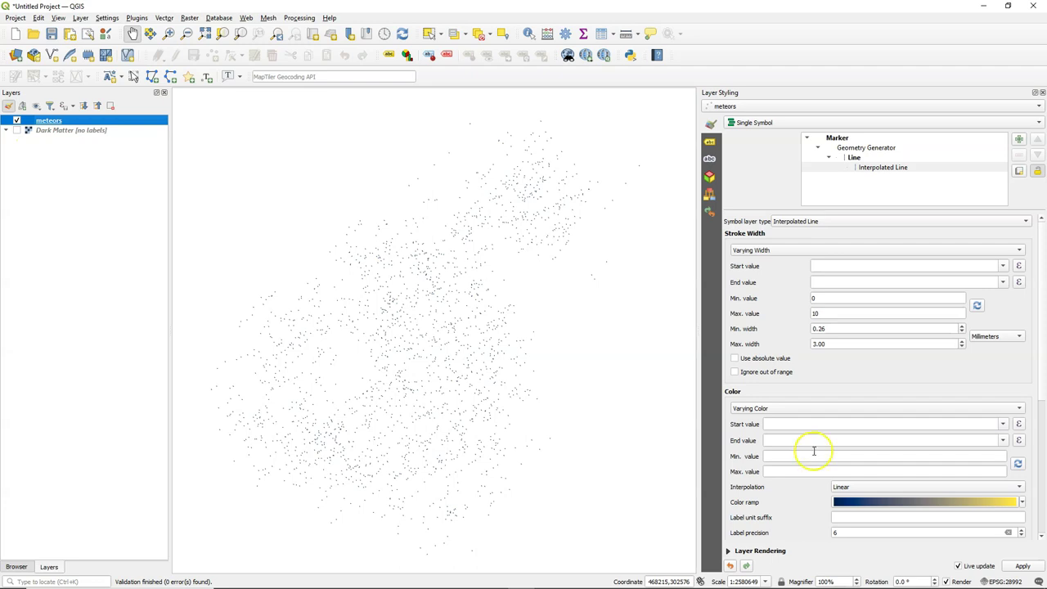
click(835, 312)
text(10)
click(824, 267)
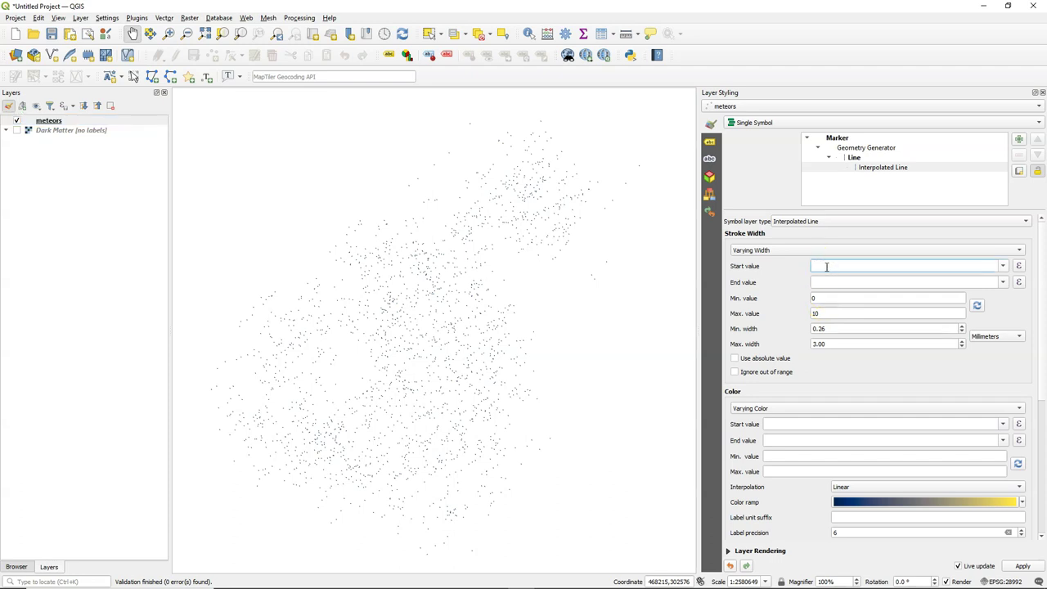
text(1)
click(828, 282)
text(5)
click(835, 296)
Step: Set the varying colour start value to 1 and end value to 5
click(785, 424)
text(1)
click(784, 440)
text(5)
click(826, 396)
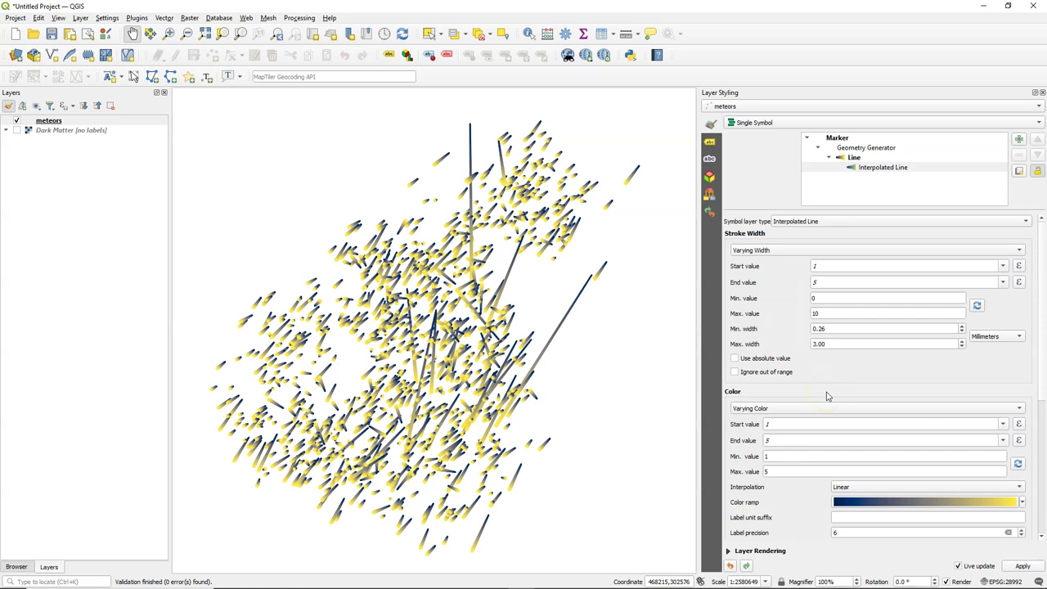
click(470, 347)
Step: Change the line width to taper from 0.1 to 3 and show the Dark Matter basemap again
click(827, 266)
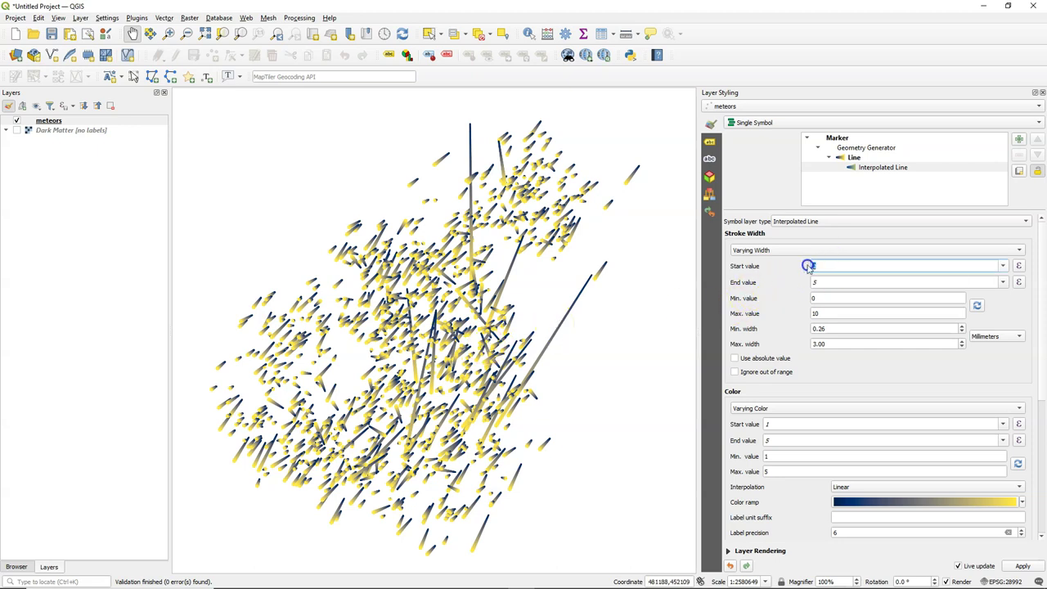
click(819, 282)
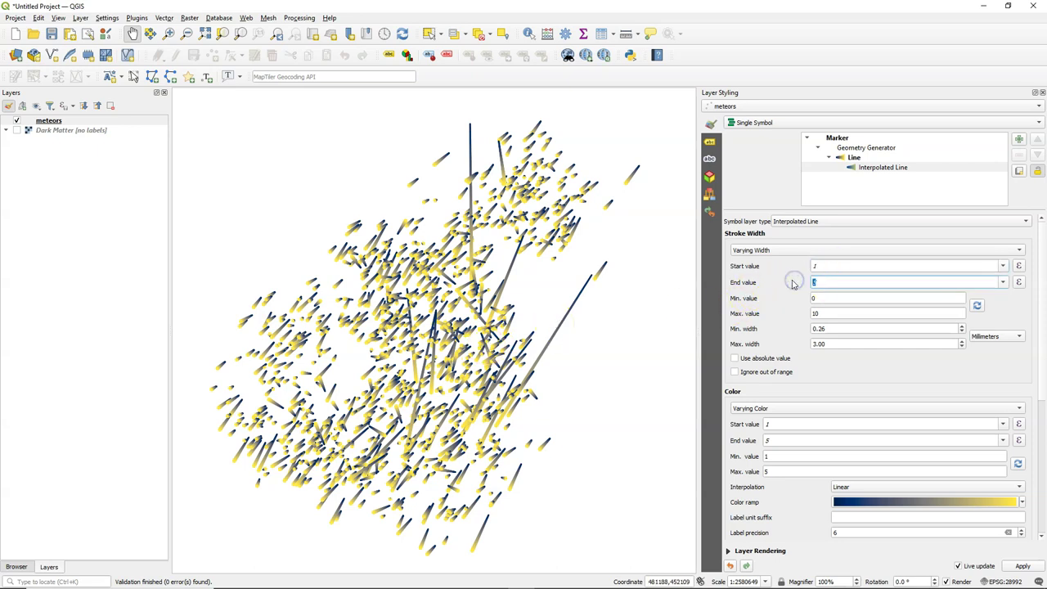
key(BackSpace)
text(3)
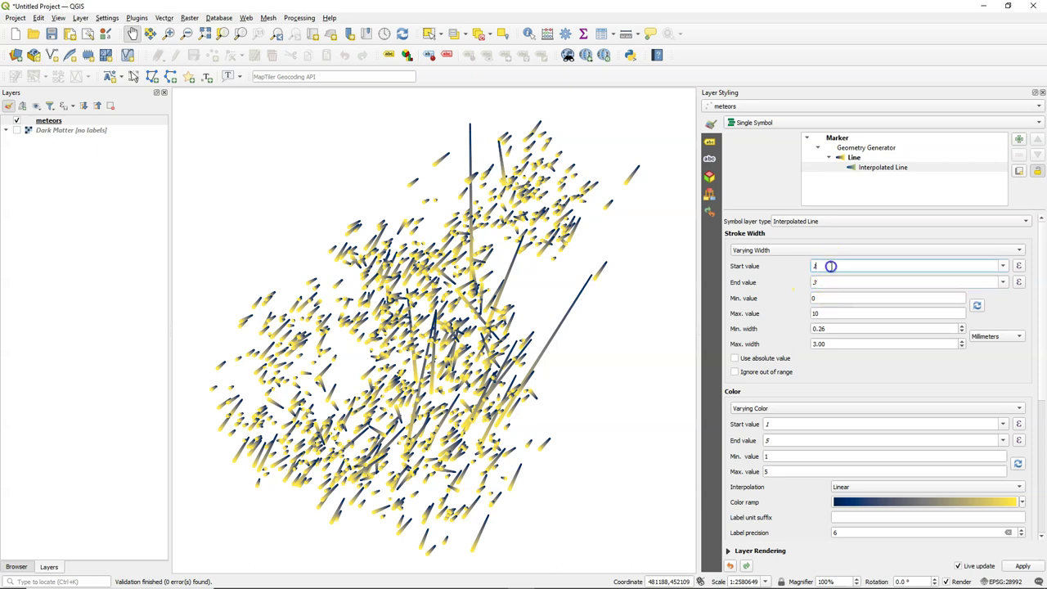
click(830, 266)
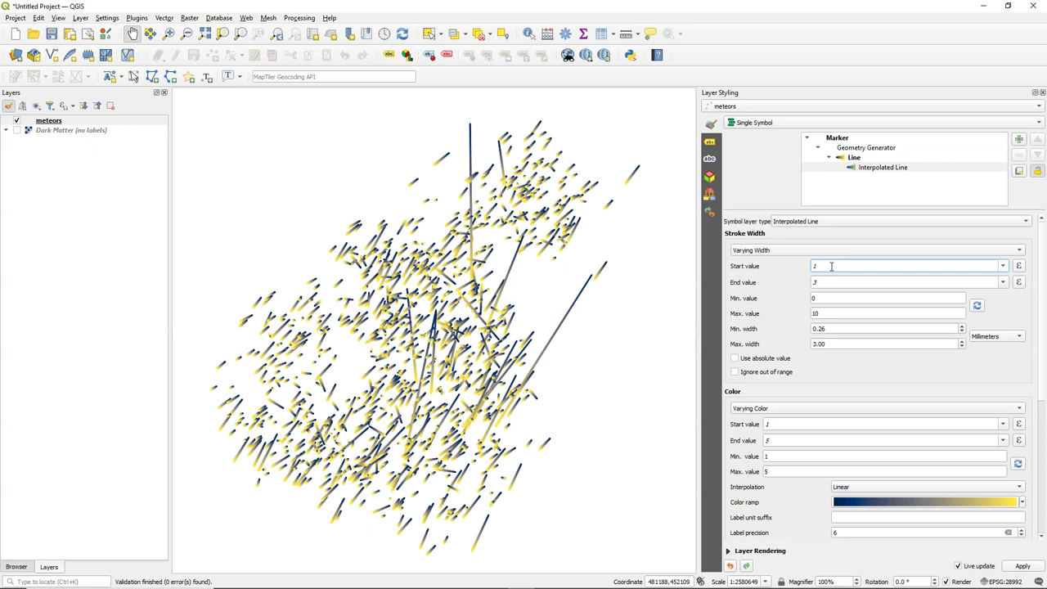
key(BackSpace)
text(0.1)
click(823, 281)
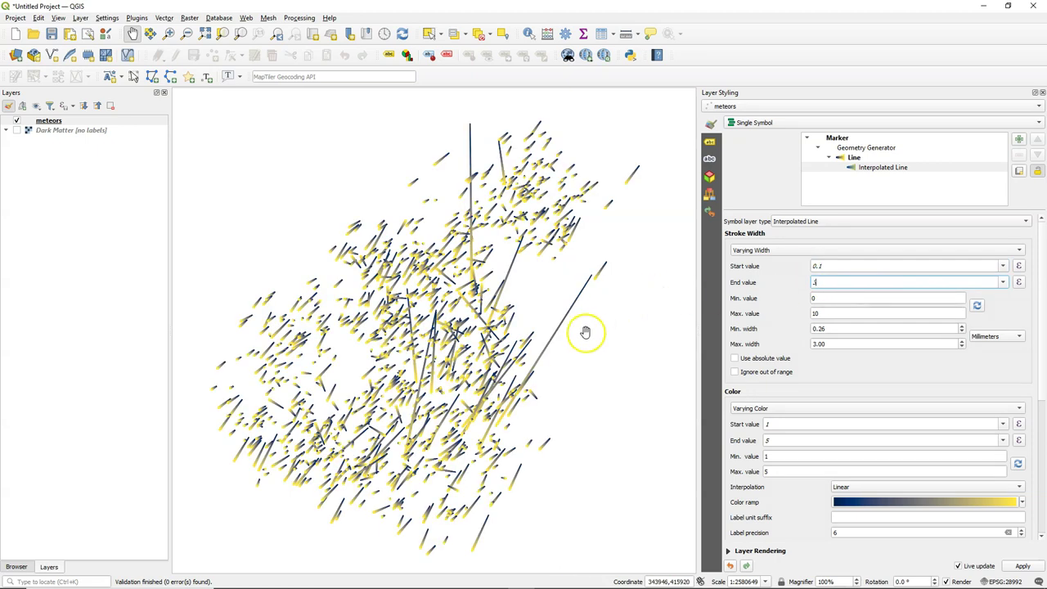
click(17, 130)
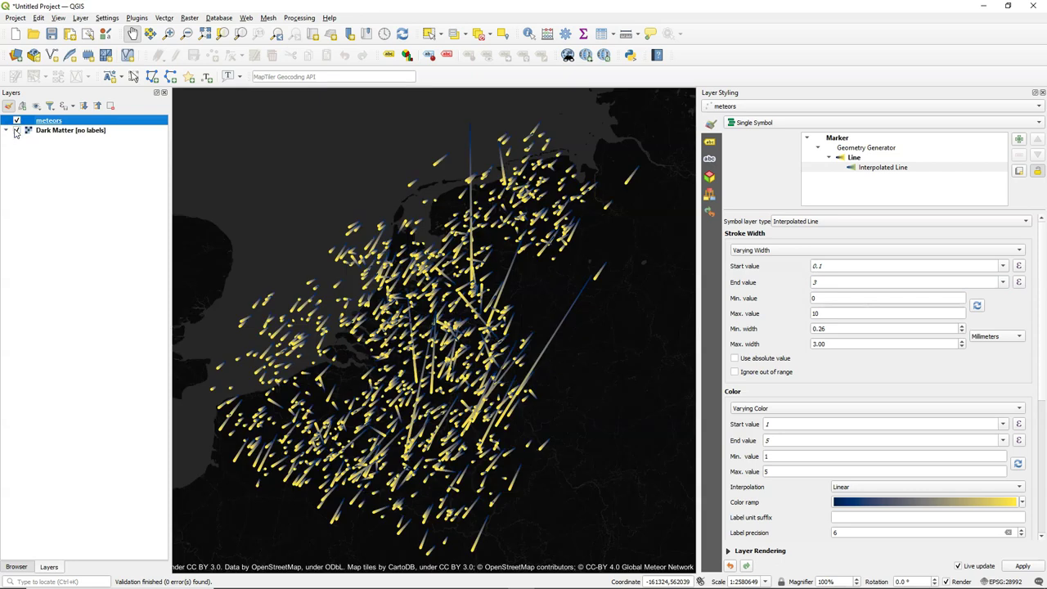
Step: Enable Dynamic Temporal Control on the meteors layer using the Start (UTC) field
right_click(47, 120)
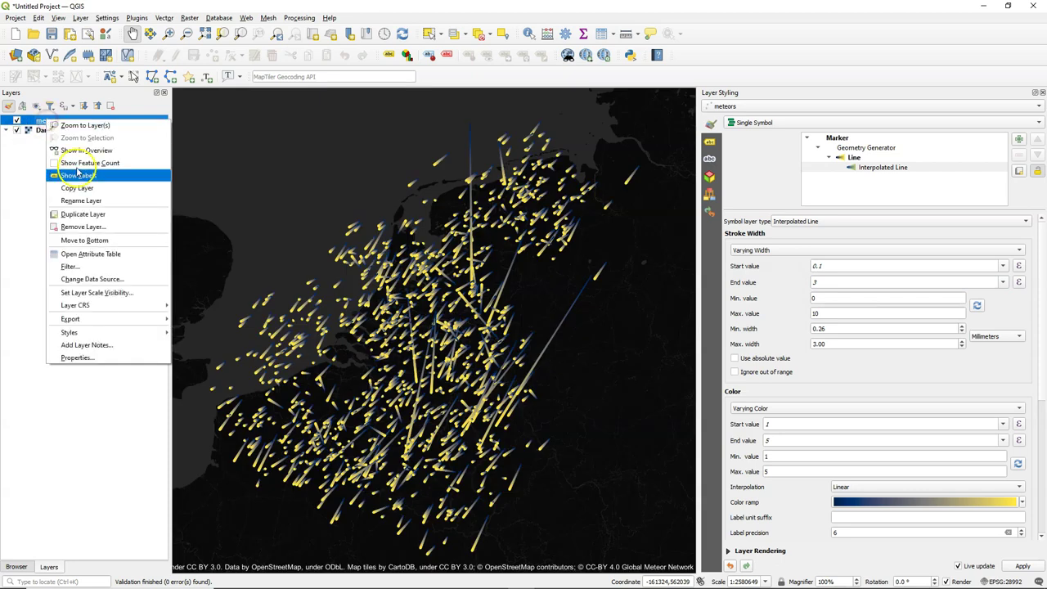
click(82, 358)
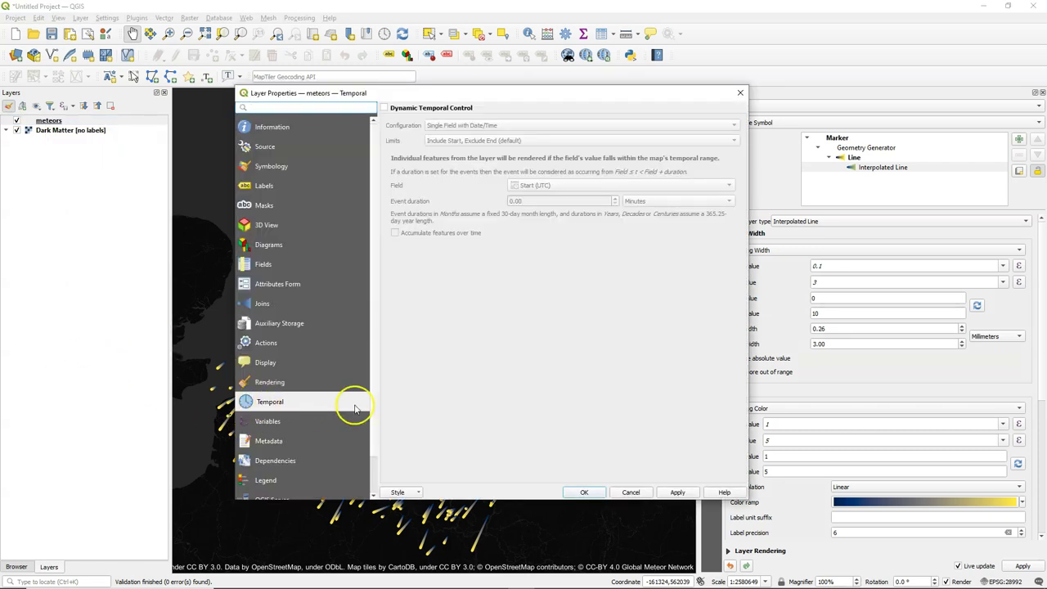
click(384, 107)
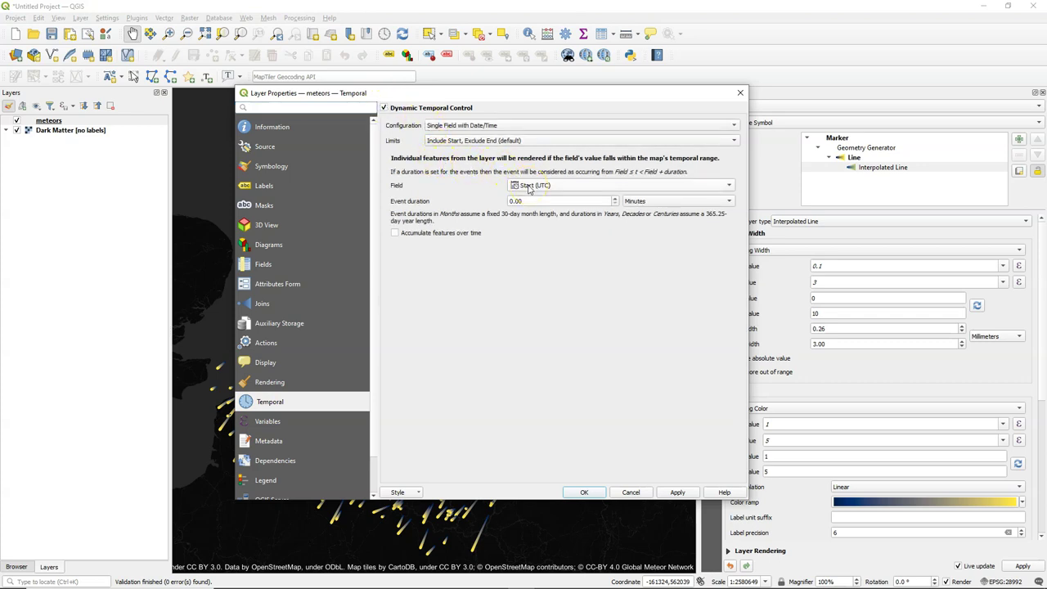
click(584, 492)
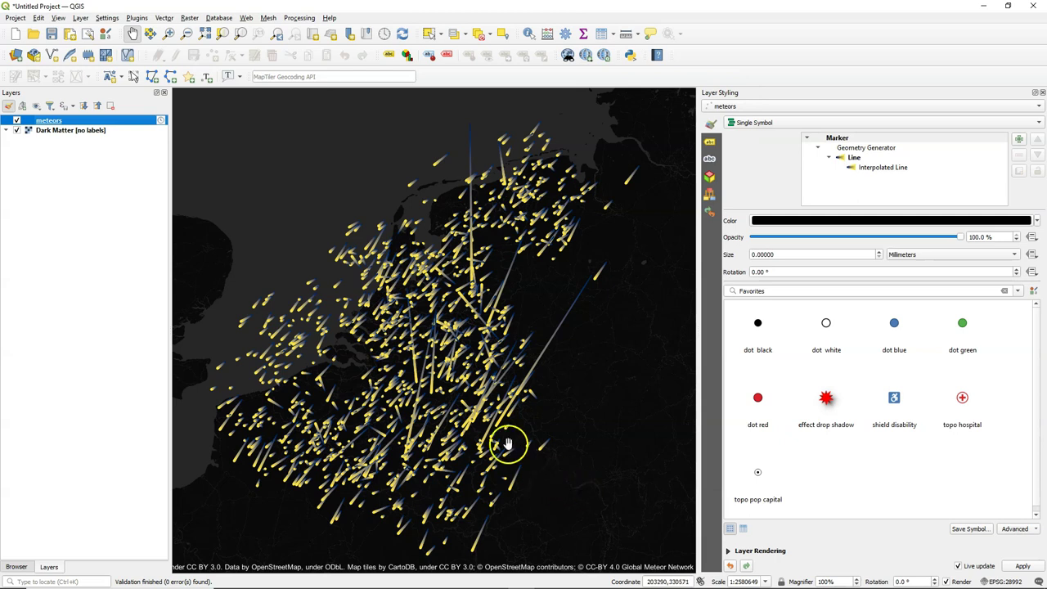
Step: In the Temporal Controller, set the range to the full meteor data and play the animation
click(383, 35)
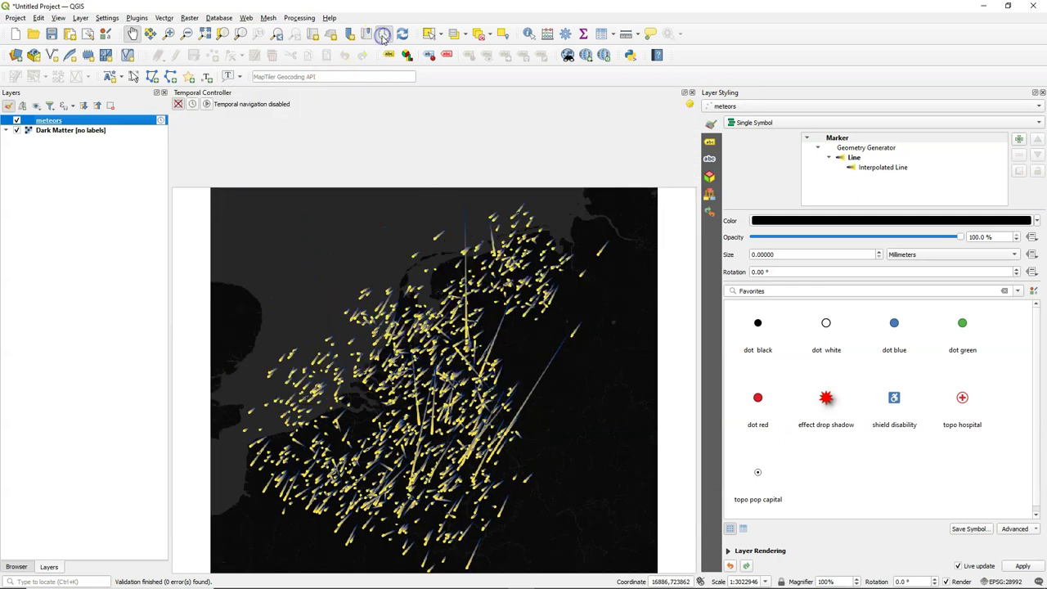
click(192, 104)
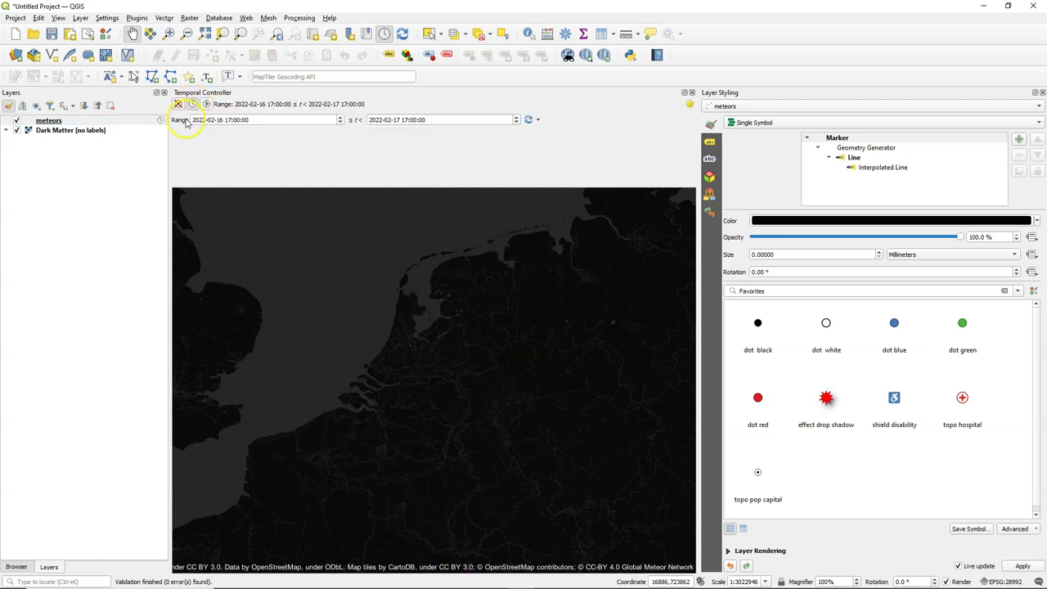
click(527, 120)
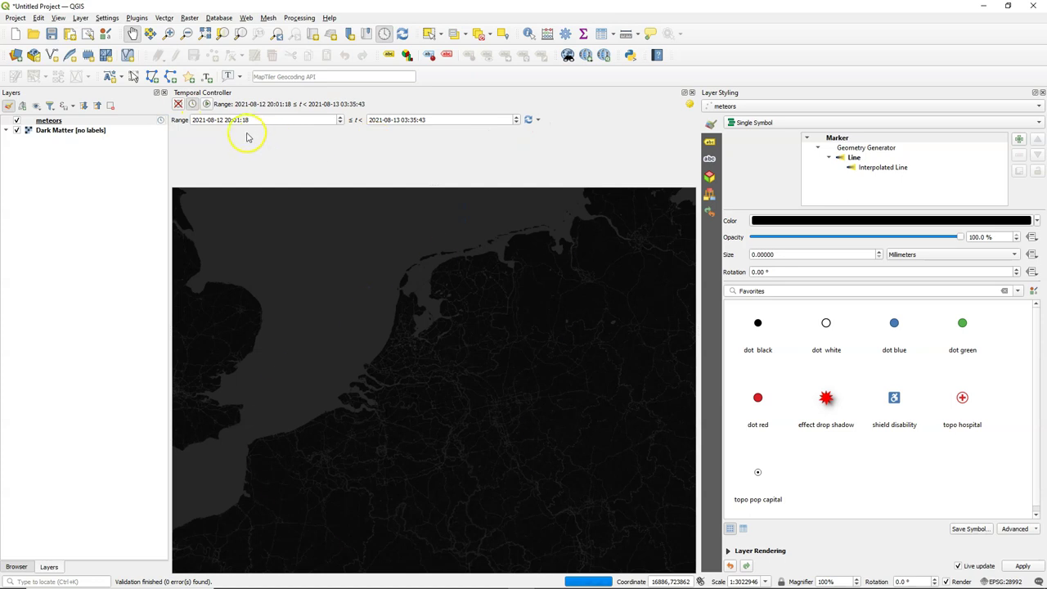
click(207, 104)
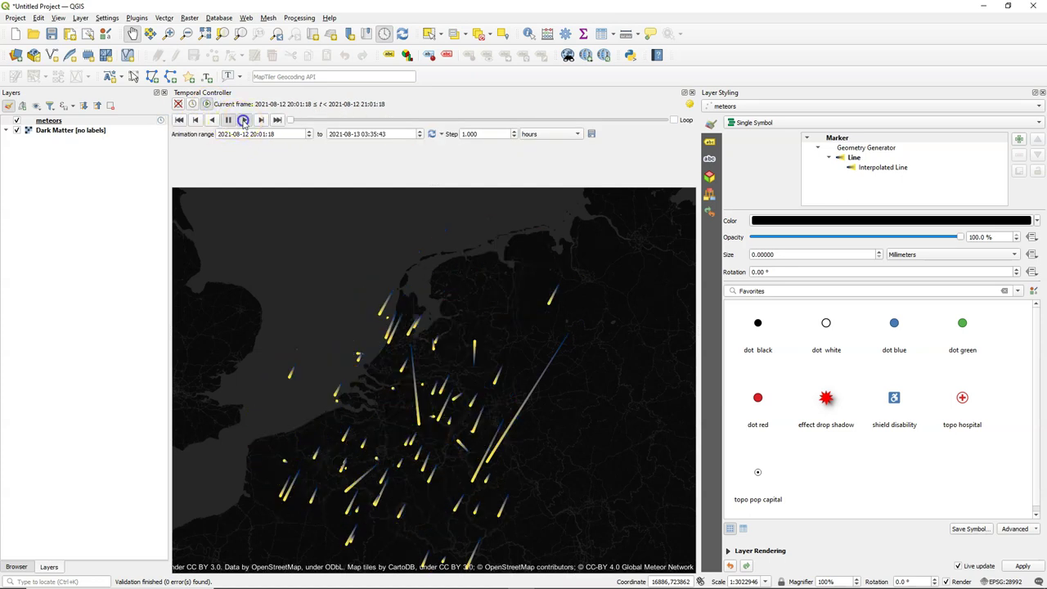
click(244, 121)
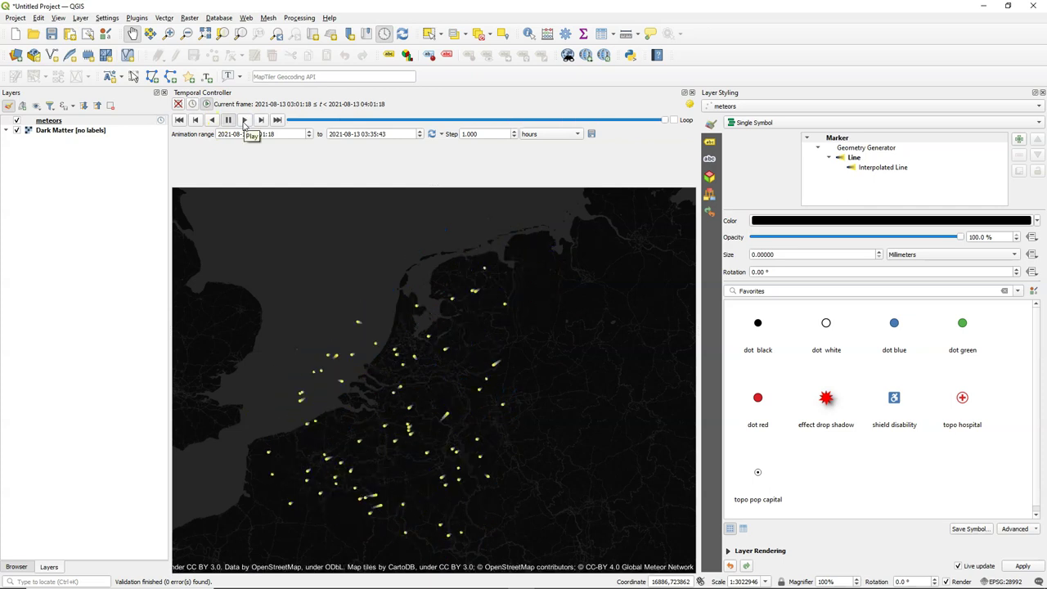
Step: Use 1-minute animation steps, replay from the first frame and check the 5 fps frame rate
click(532, 134)
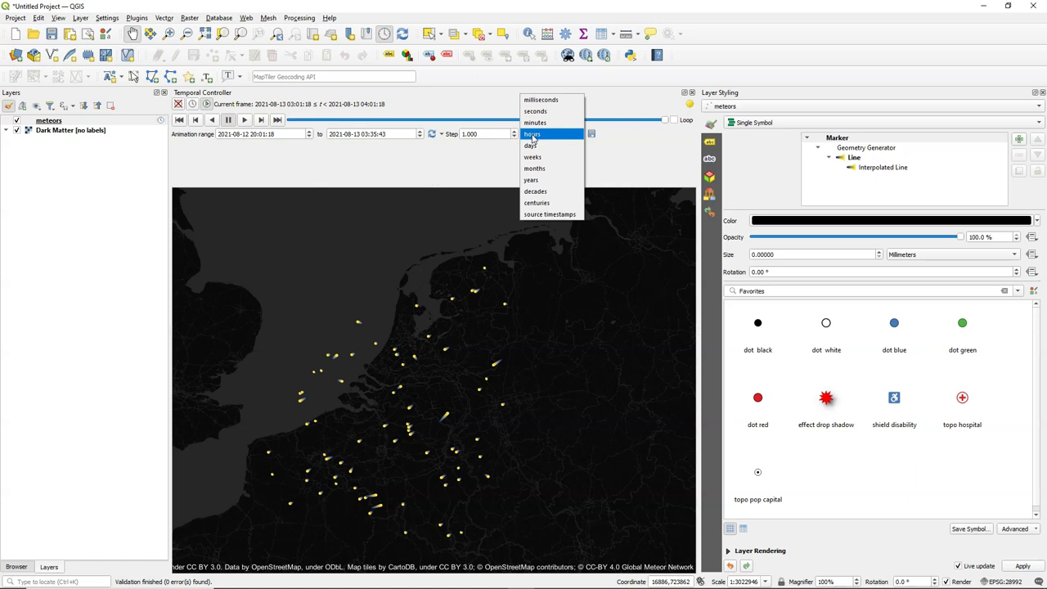
click(539, 123)
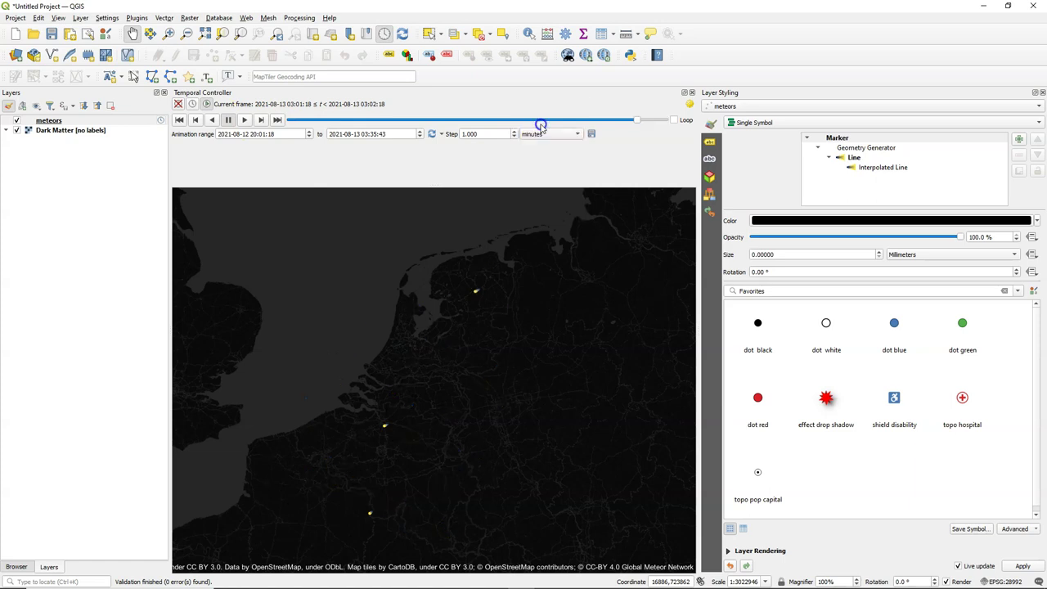
click(244, 120)
click(179, 120)
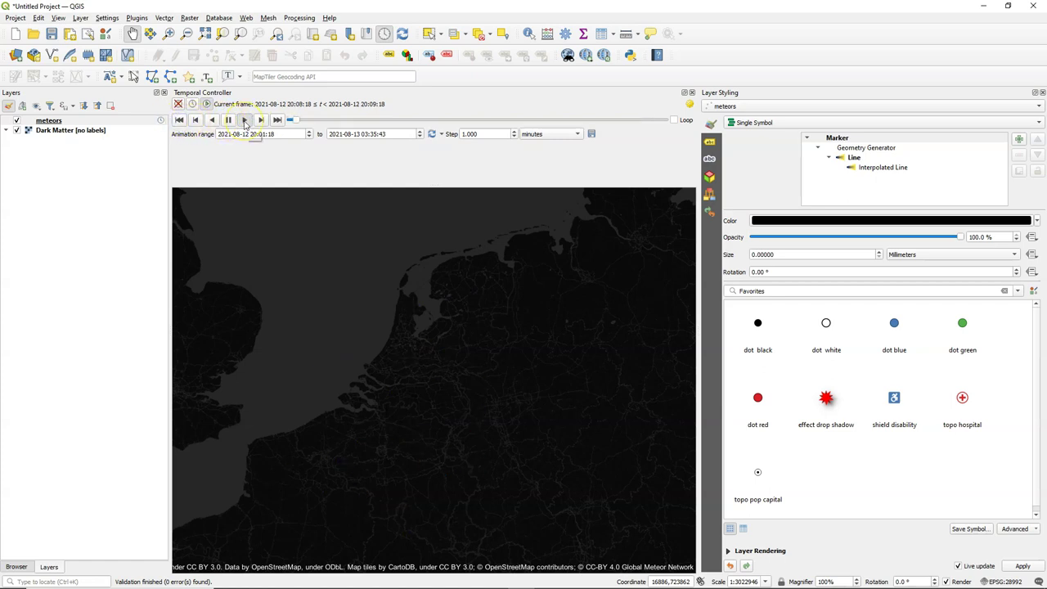
click(687, 104)
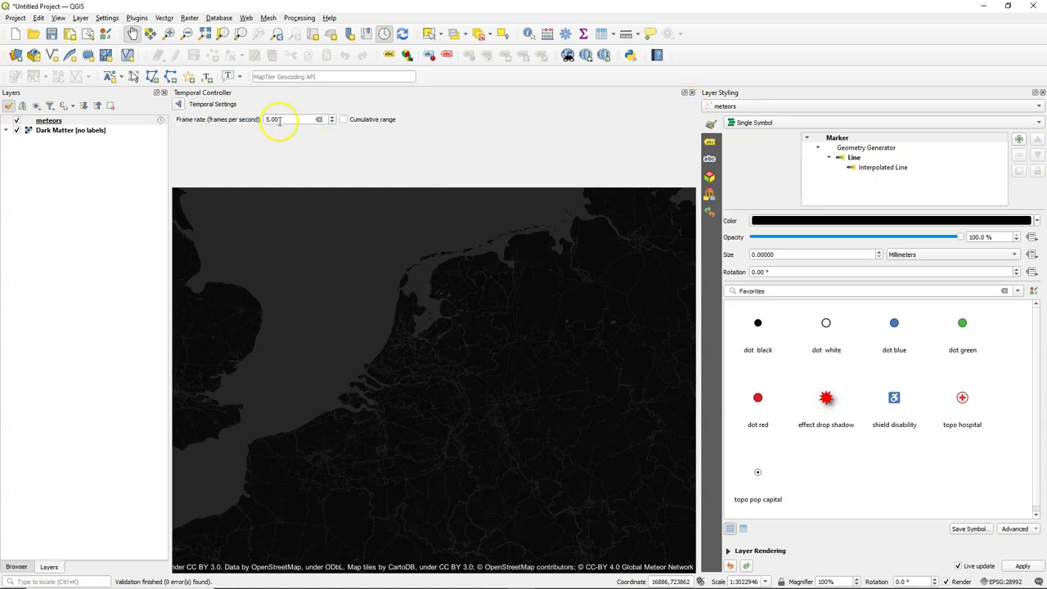
click(179, 104)
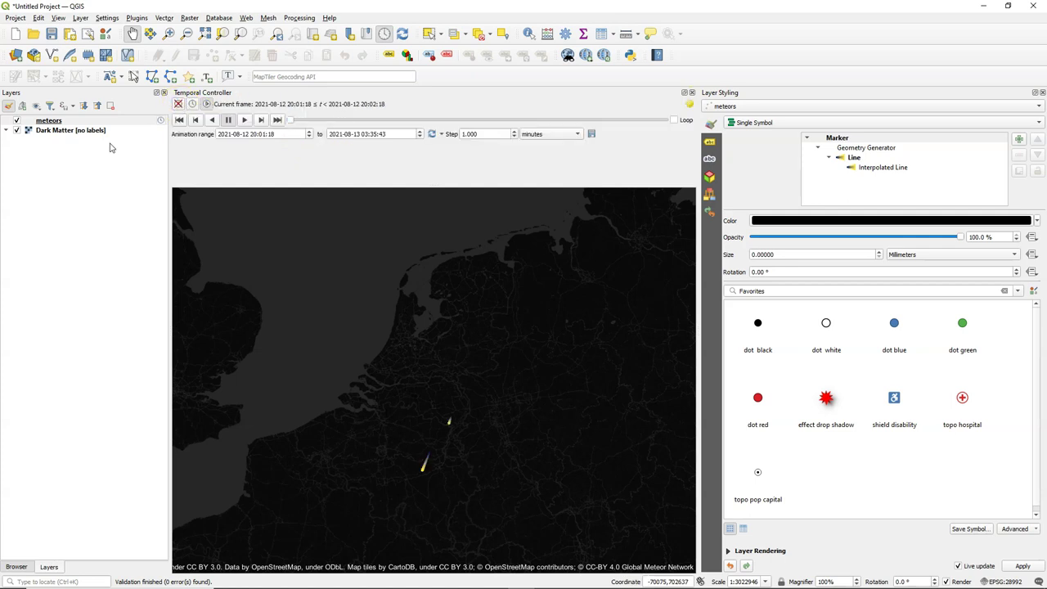
Step: Create a new temporary scratch layer named 'Time' with Point geometry
click(87, 55)
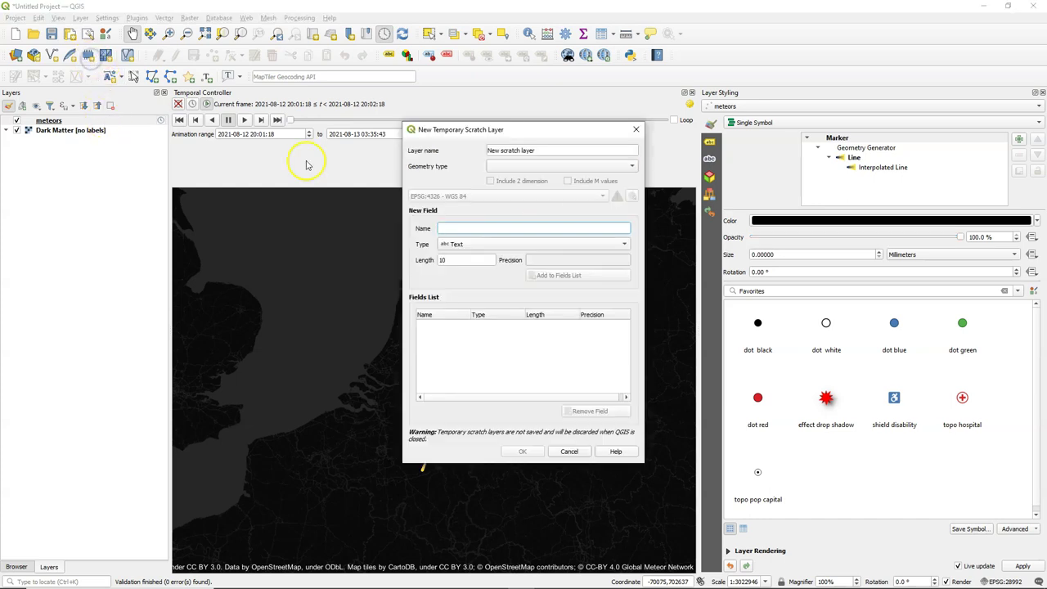
drag(533, 150, 442, 144)
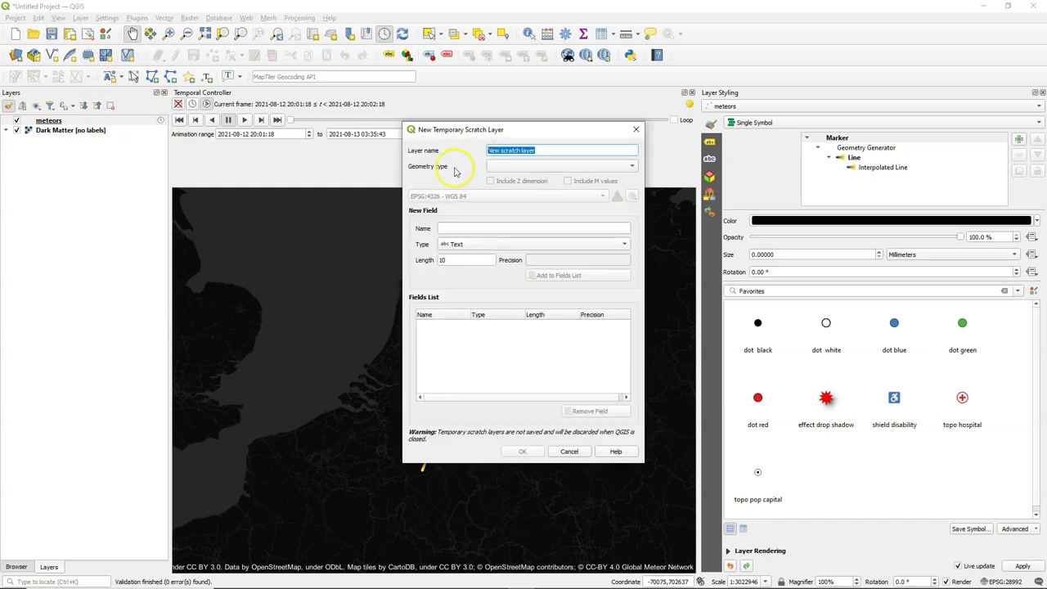
text(Time)
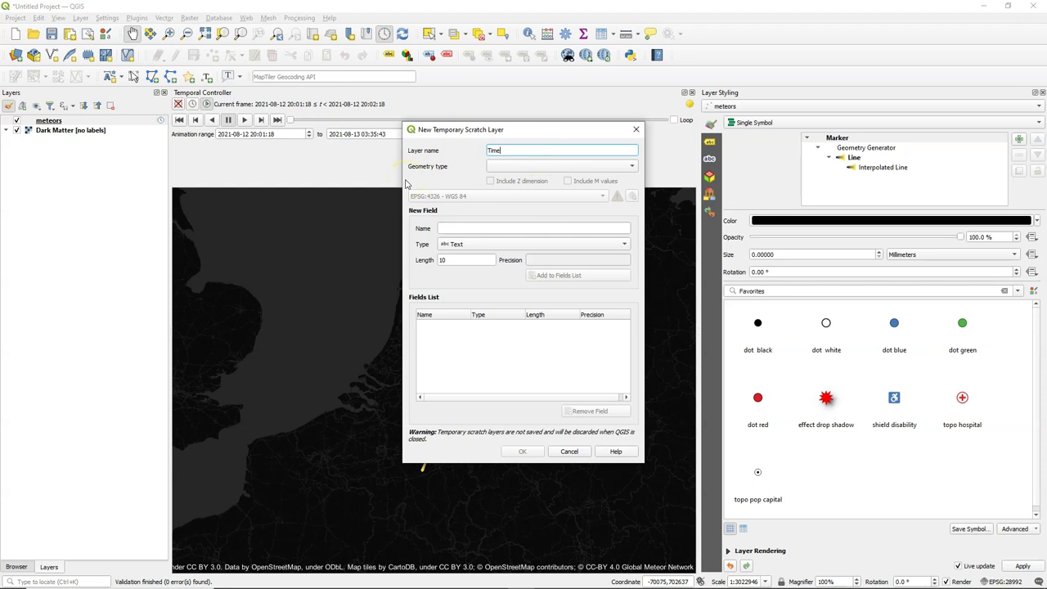
click(505, 166)
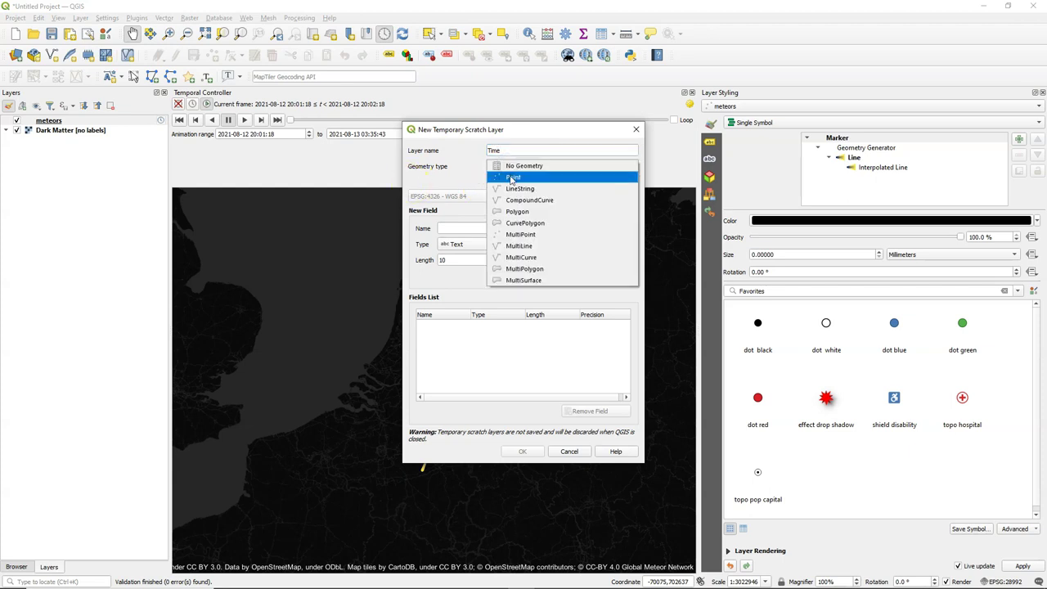
click(507, 178)
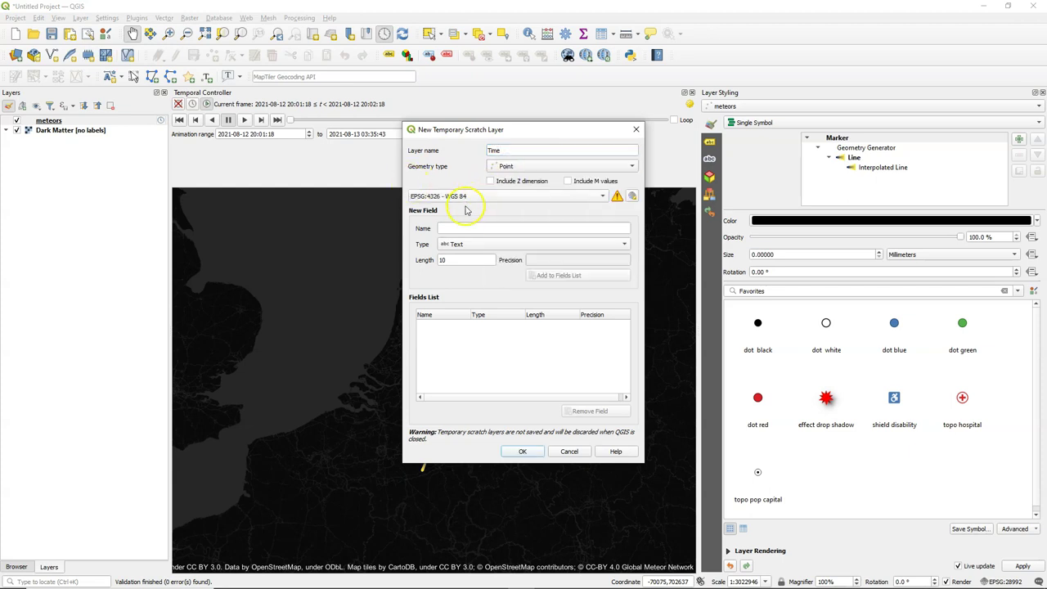
click(522, 451)
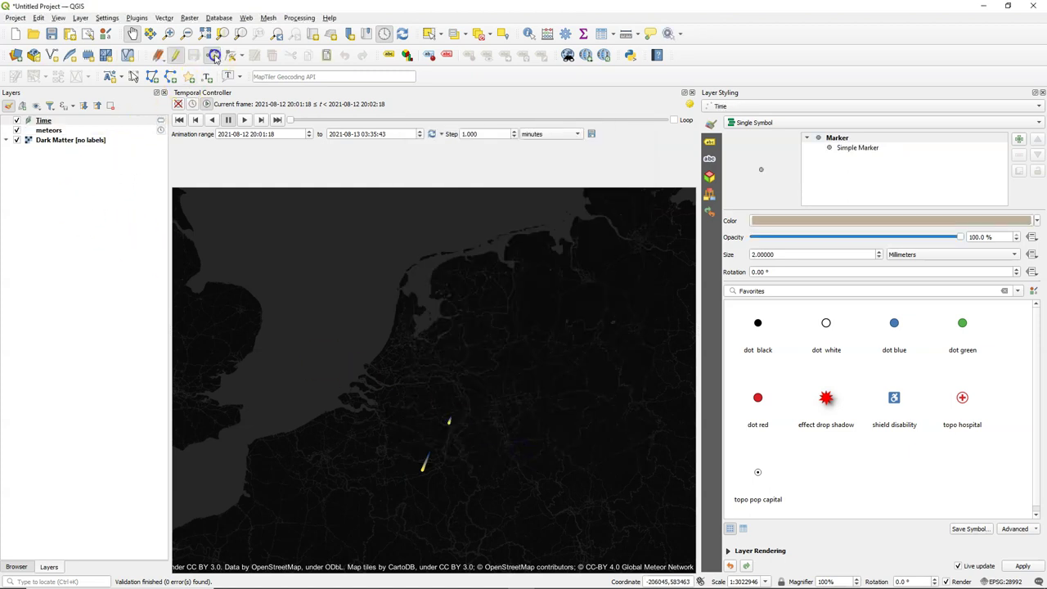
Step: Add a point in the upper-left of the map and set the Time layer to Single Labels
click(212, 55)
click(287, 238)
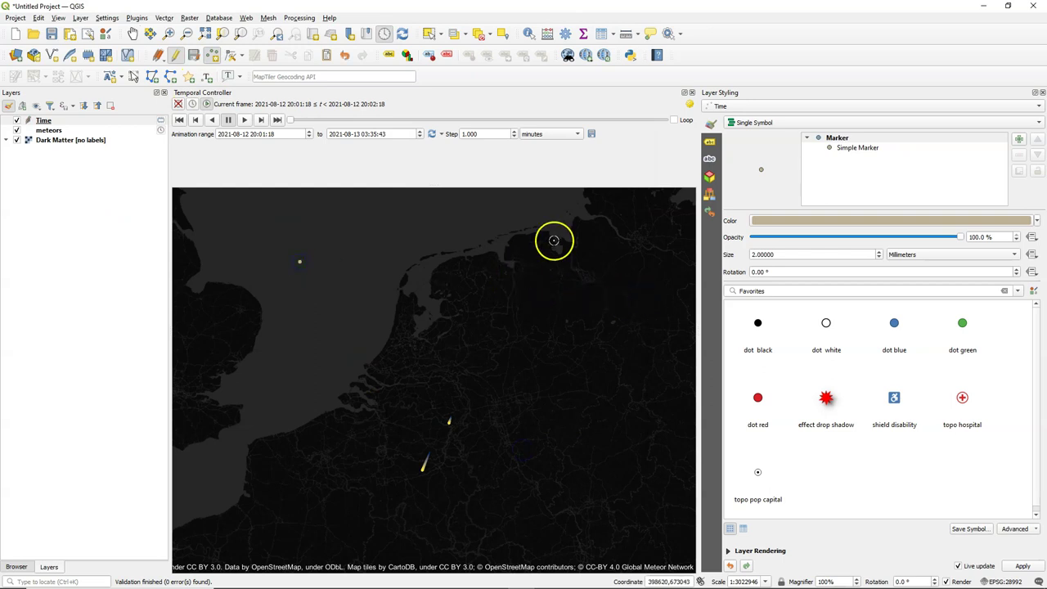
click(710, 142)
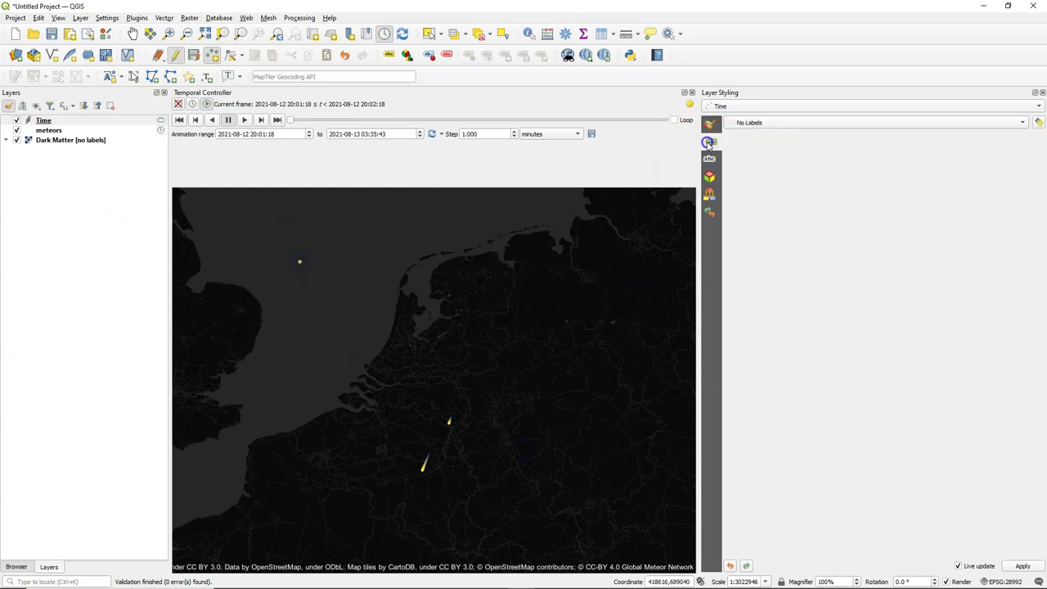
click(745, 123)
click(747, 135)
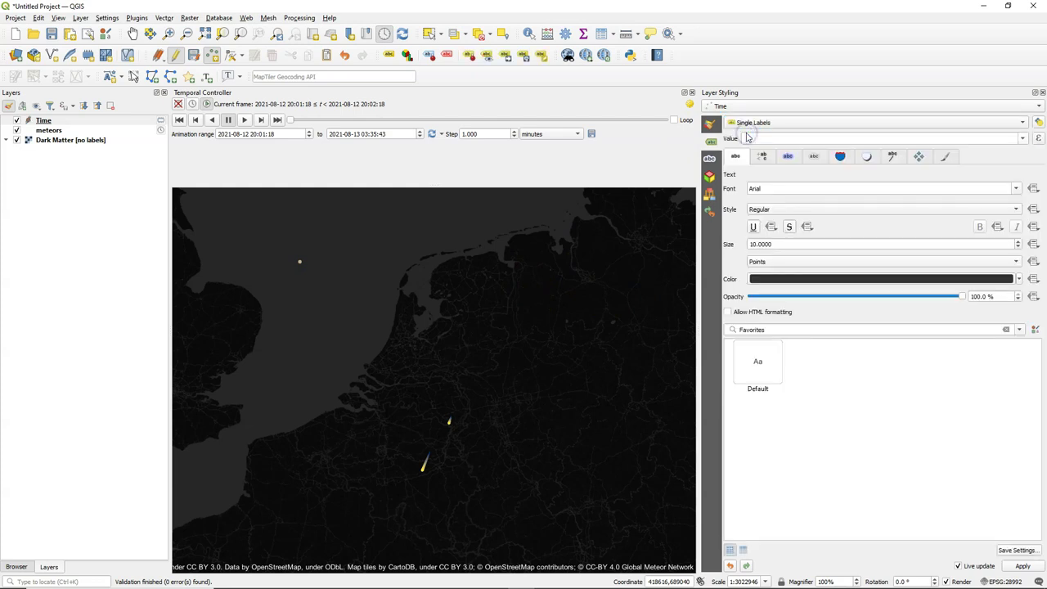
click(1038, 140)
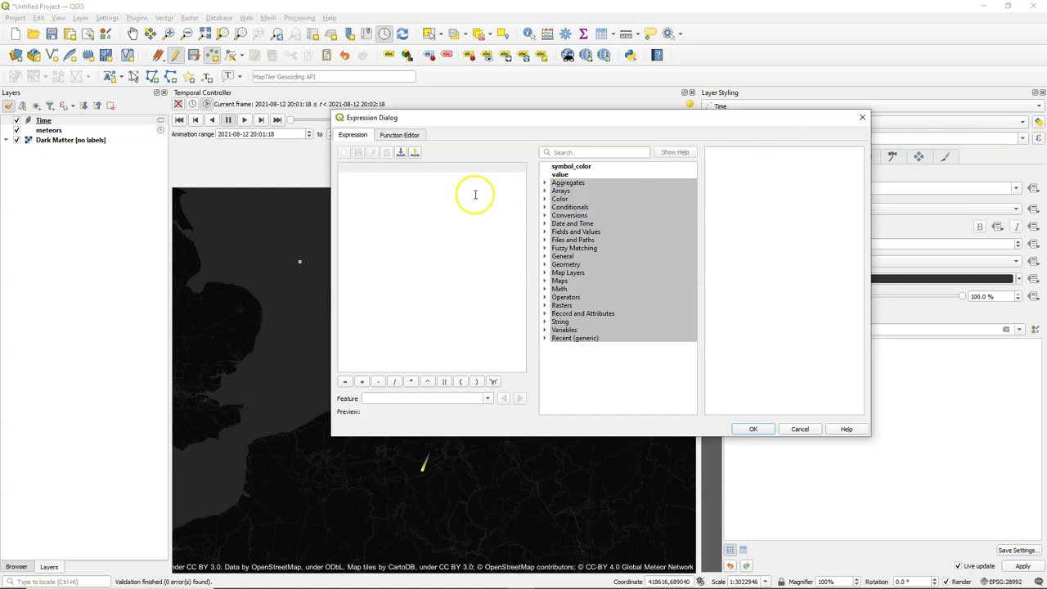
Step: Start the label expression as 'Meteors' || '\n' || with a trailing join
click(369, 204)
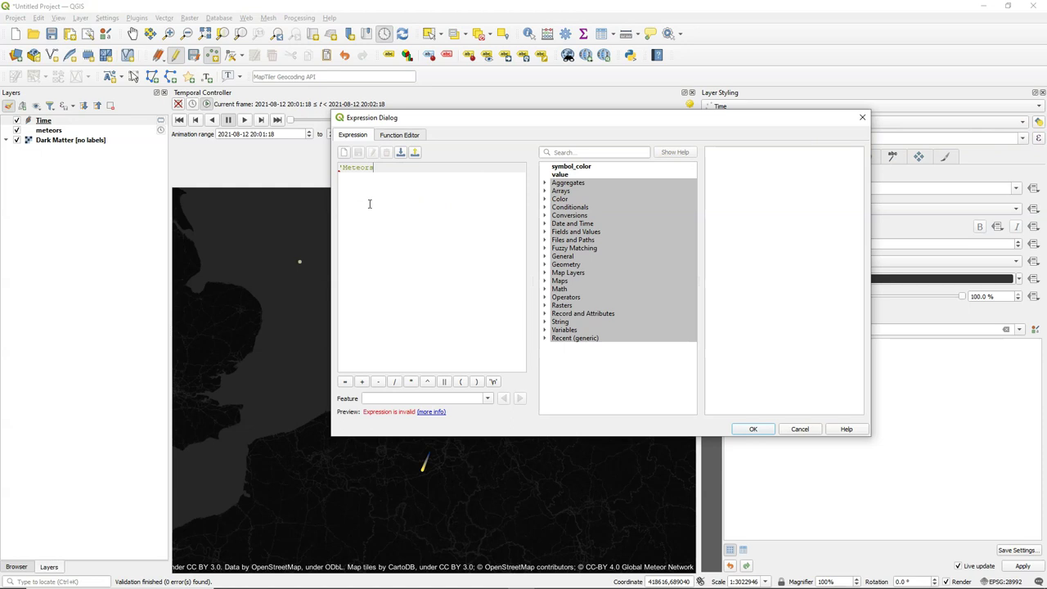
text('Meteors')
click(437, 315)
click(444, 381)
click(415, 252)
click(493, 381)
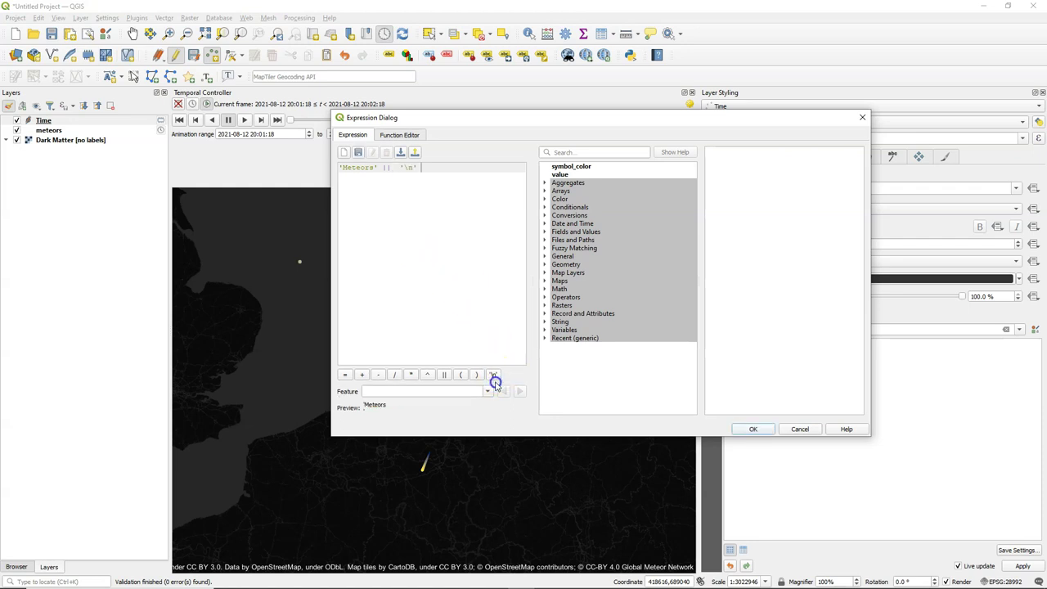
click(445, 315)
click(448, 377)
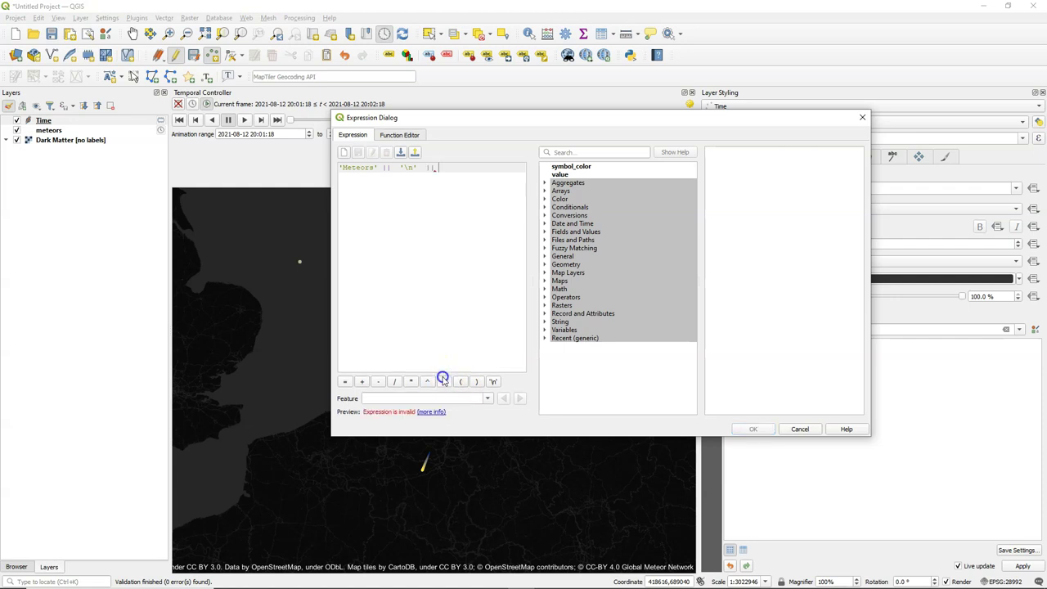
click(544, 330)
scroll(624, 375, down, 5)
scroll(624, 374, down, 4)
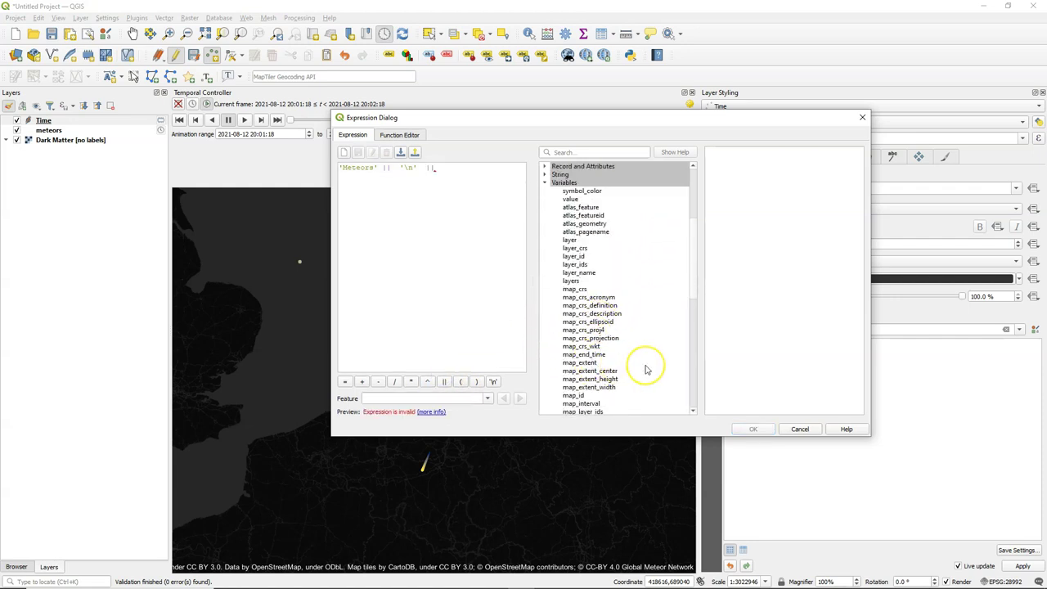
scroll(645, 370, down, 2)
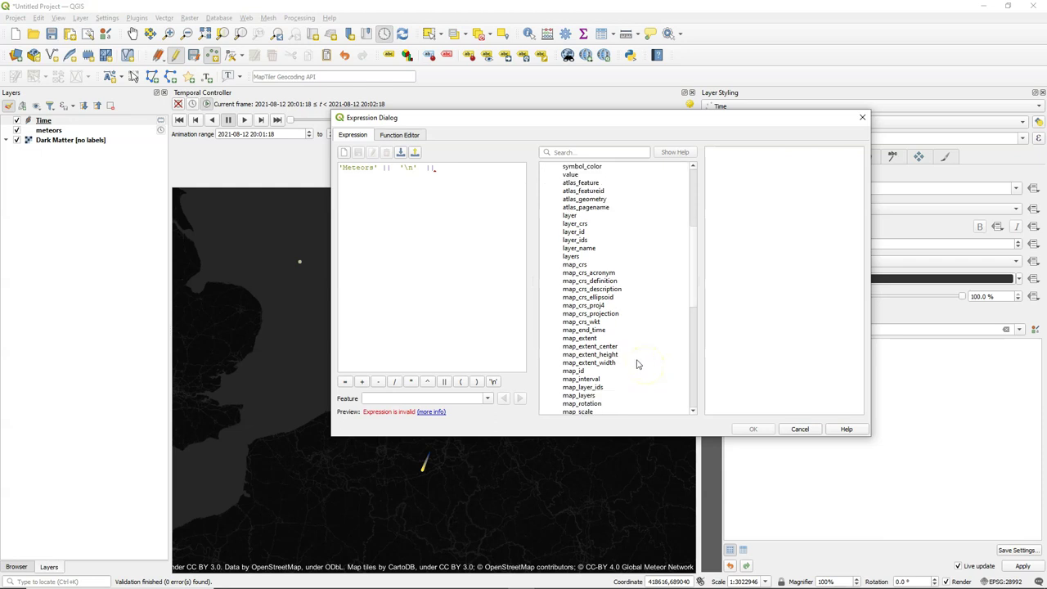
click(590, 395)
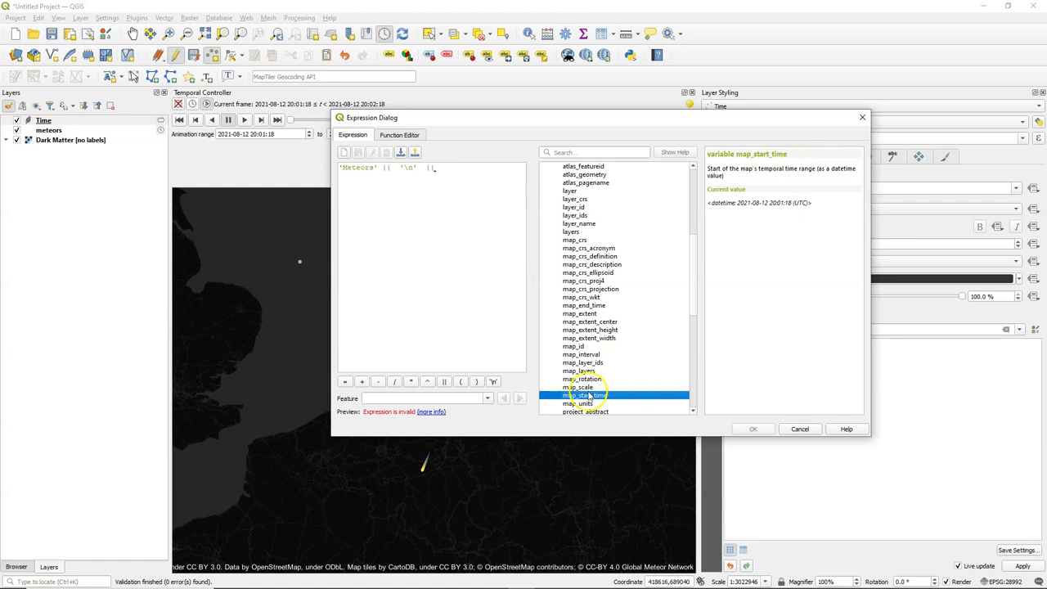
double_click(586, 394)
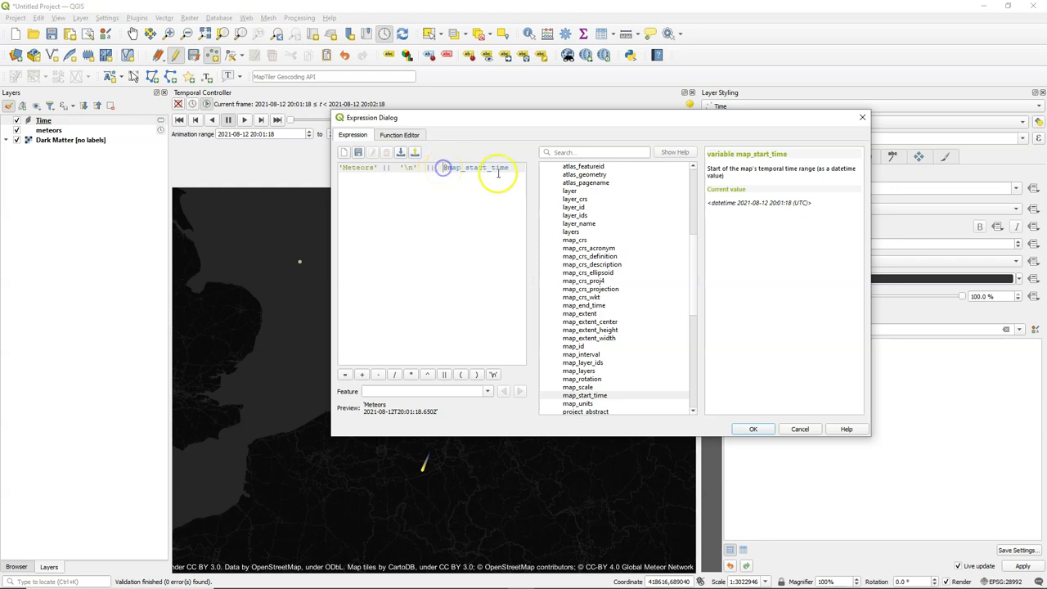
Step: Search for 'format' and insert the format_date function into the expression
click(592, 151)
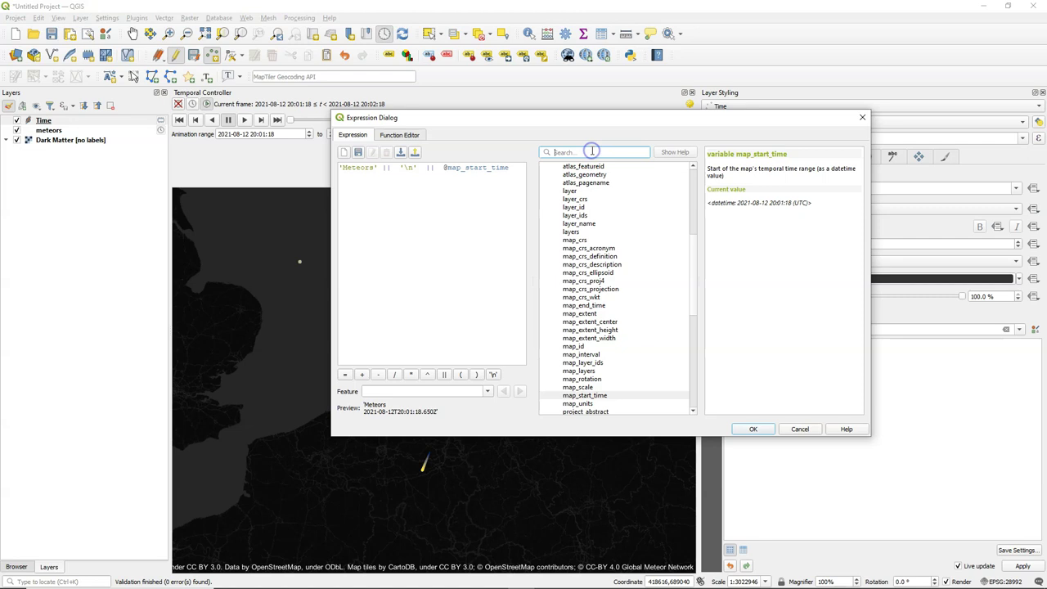
text(format)
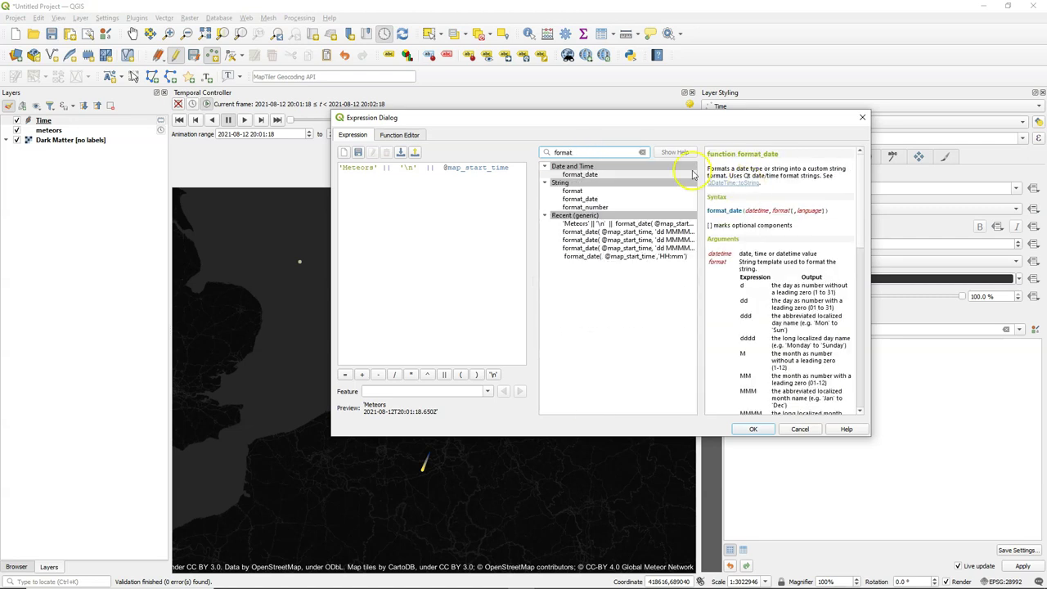
click(578, 174)
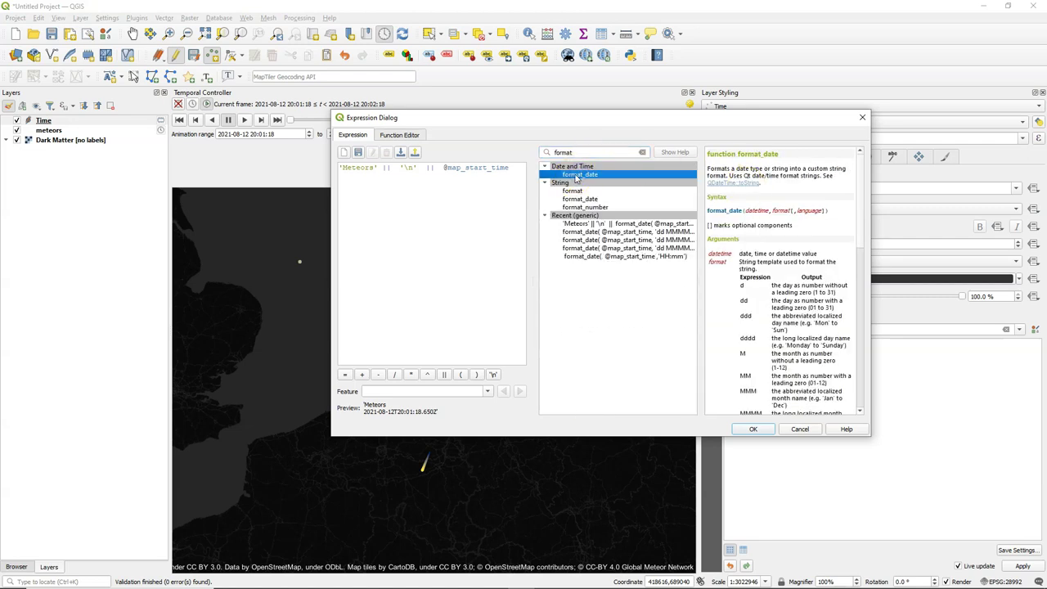
double_click(576, 174)
Step: Give format_date the 'dd MMMM yyyy' pattern, close the bracket and add another || join
click(404, 178)
text(,)
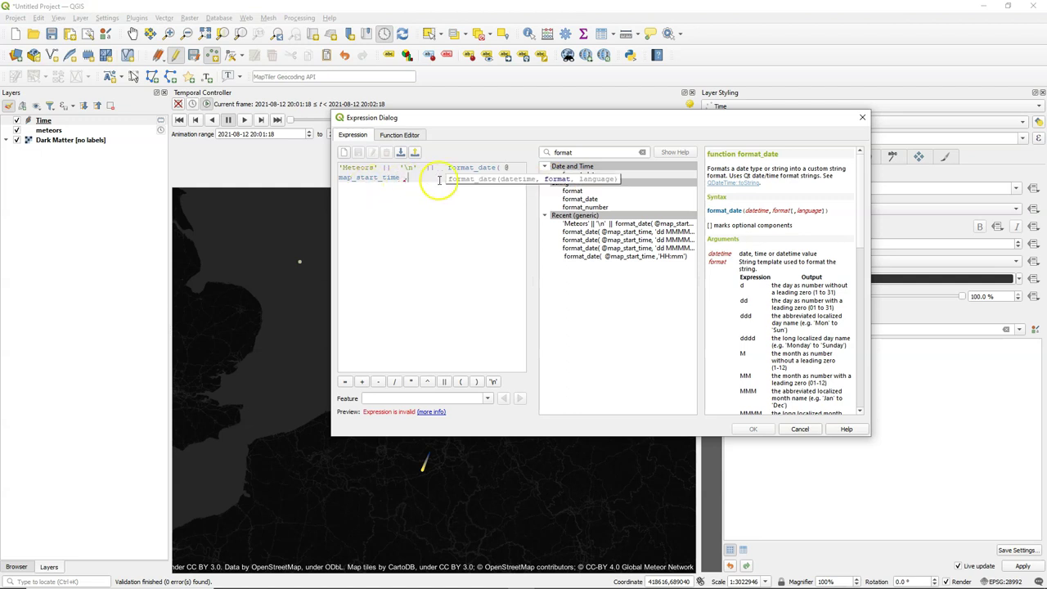
click(441, 287)
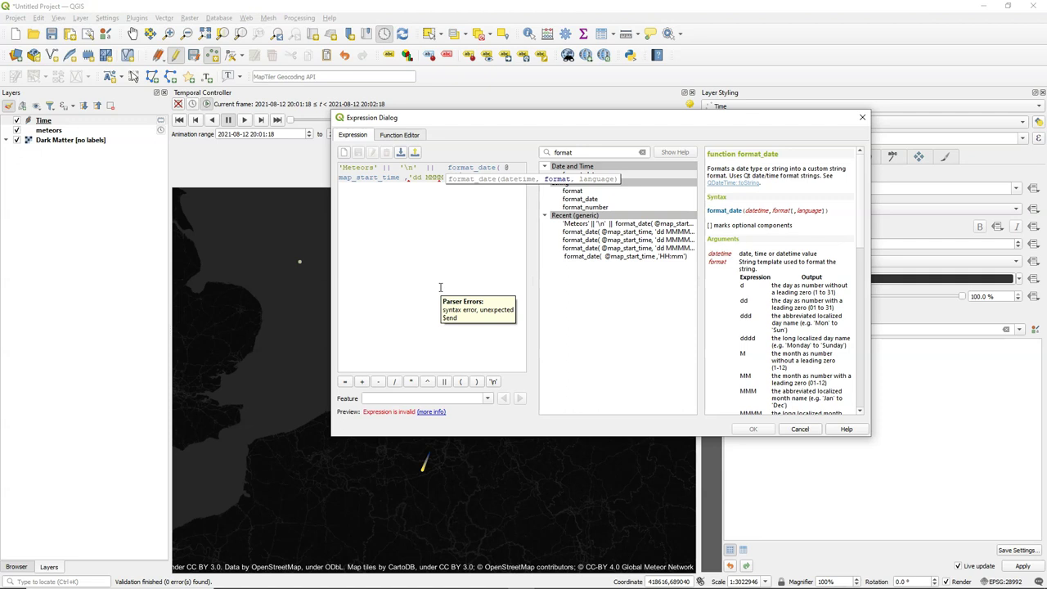
click(494, 233)
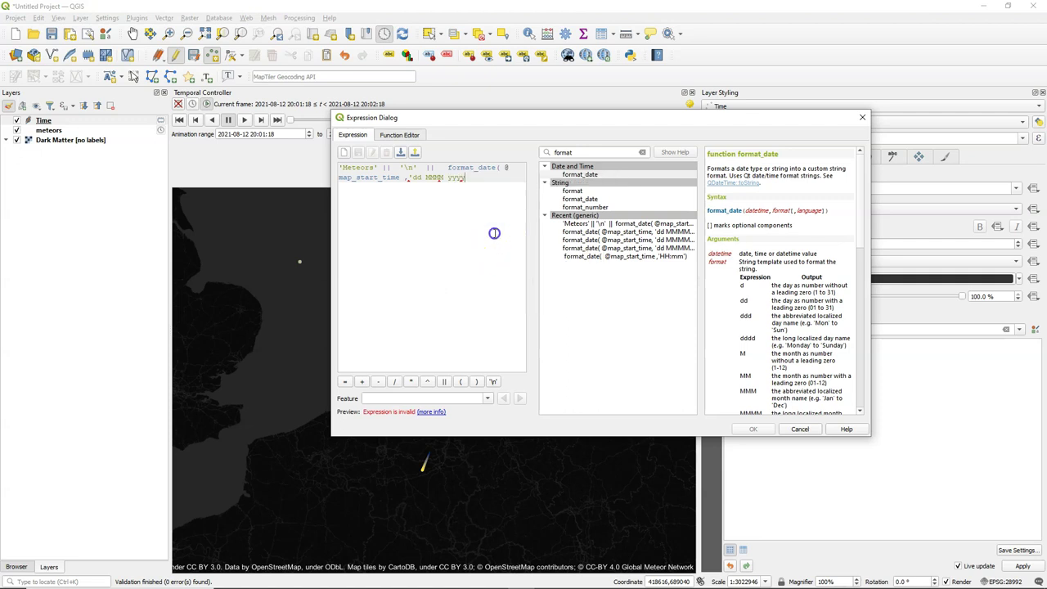
mouse_move(487, 182)
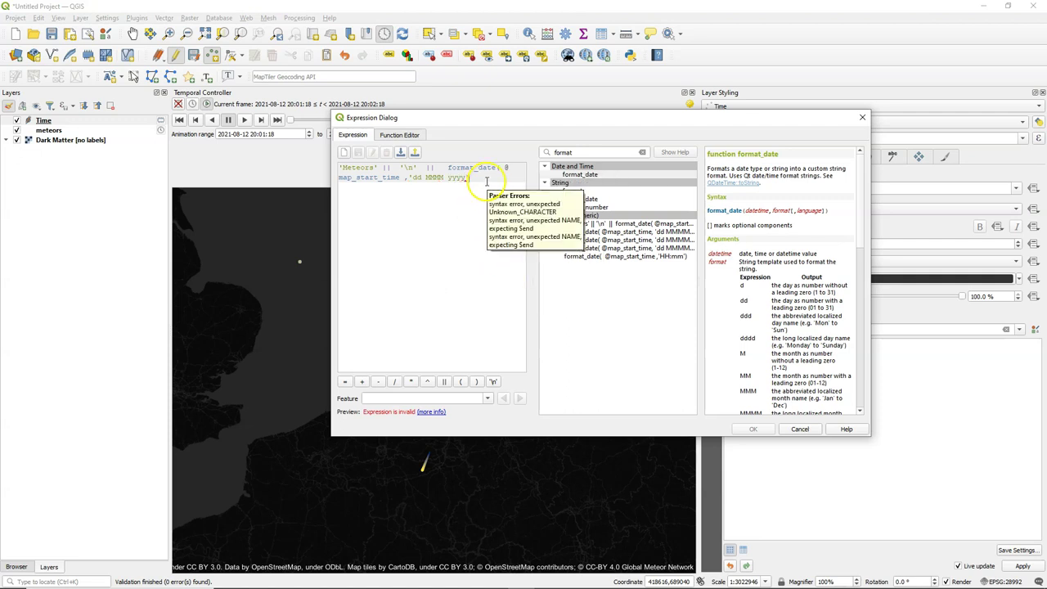
text(' ))
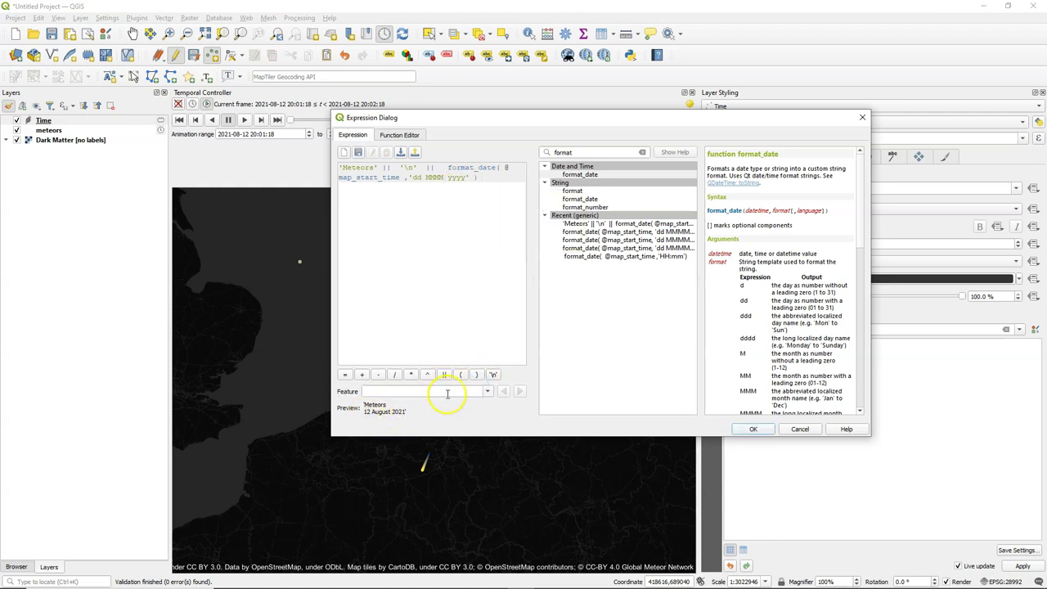
click(444, 374)
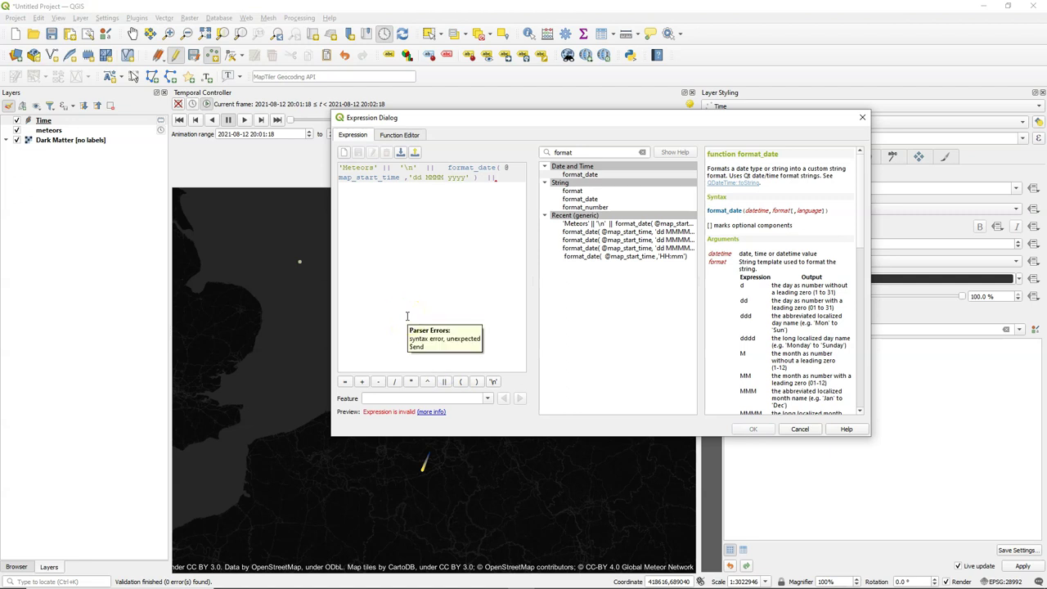
Step: Add a '\n' line break and paste a copy of the format_date call after it
click(493, 381)
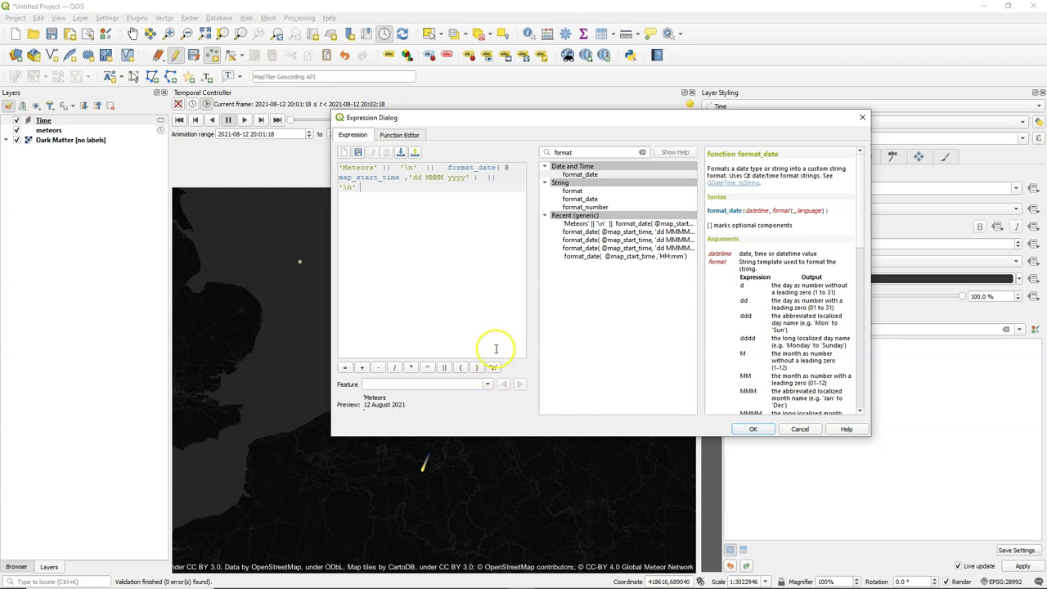
drag(429, 168, 473, 177)
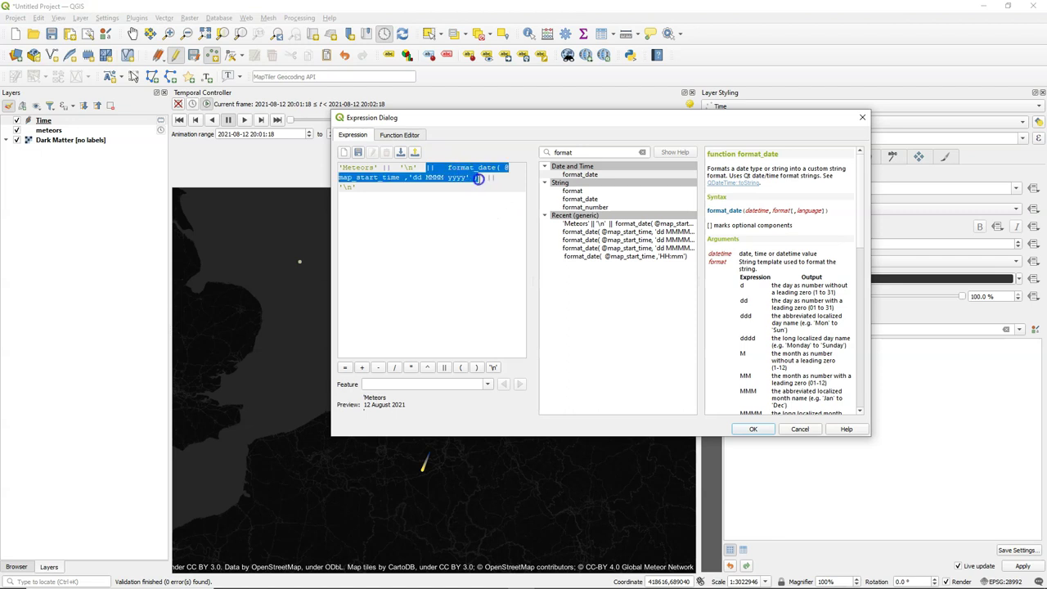
key(ctrl+c)
click(386, 187)
key(ctrl+v)
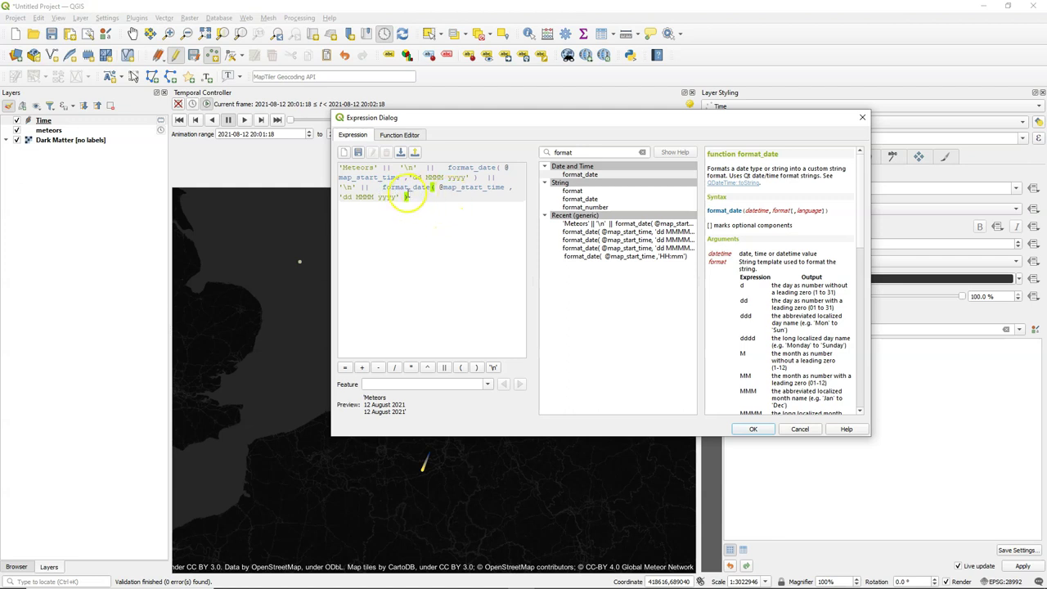
Step: Change the second call's pattern to 'HH:mm', append || ' hrs' and accept the expression
drag(343, 196, 396, 197)
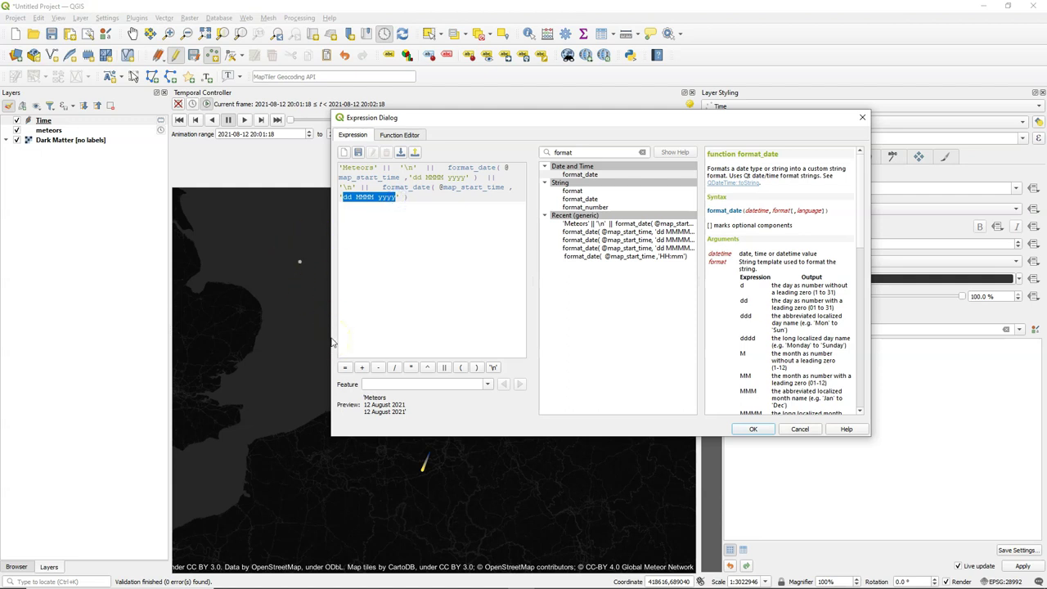
text(HH:mm)
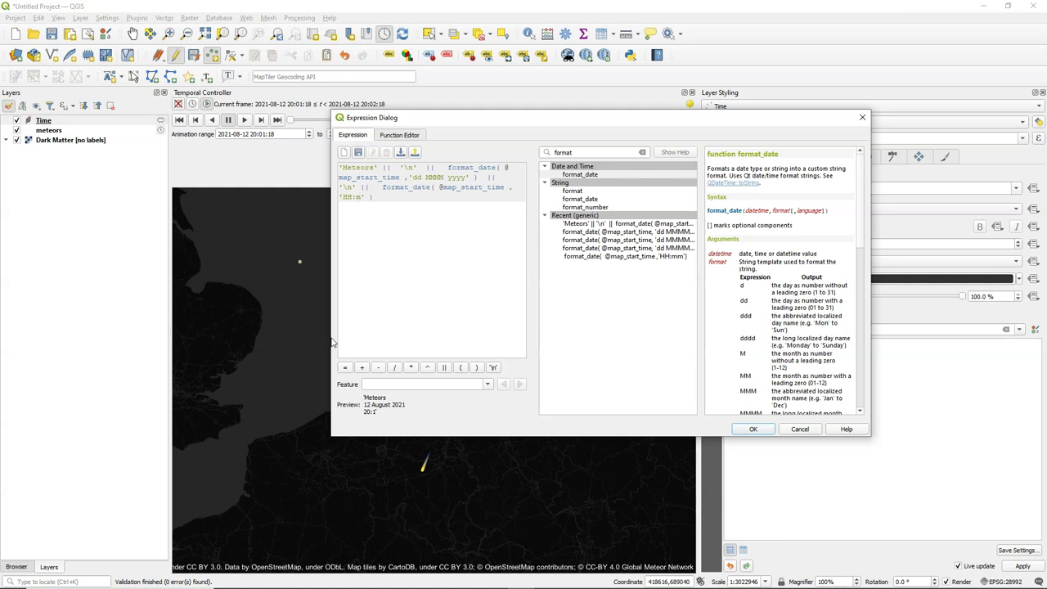
click(390, 198)
click(444, 367)
click(430, 243)
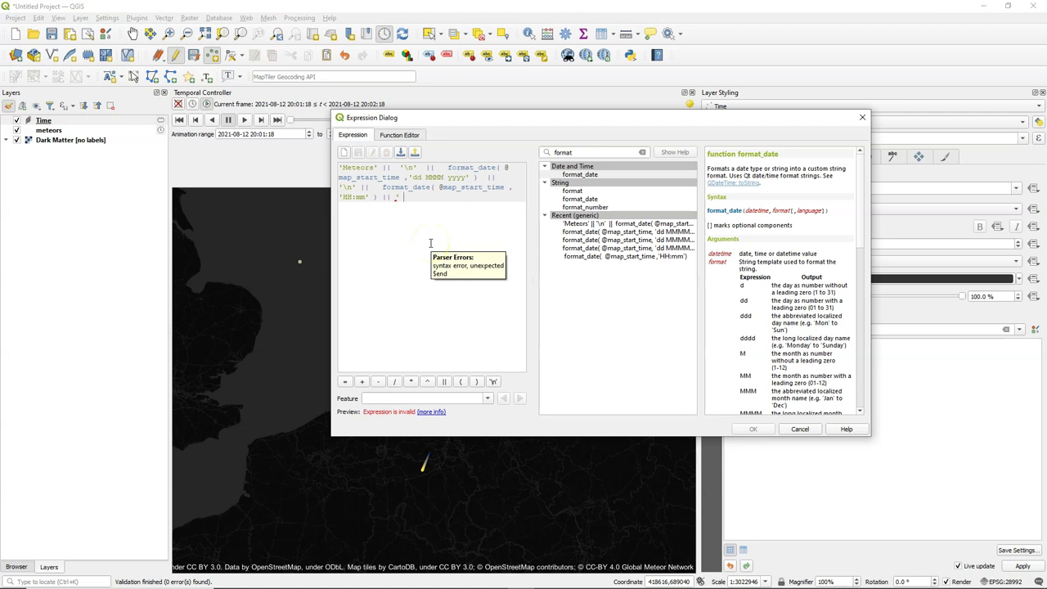
text(' hrs')
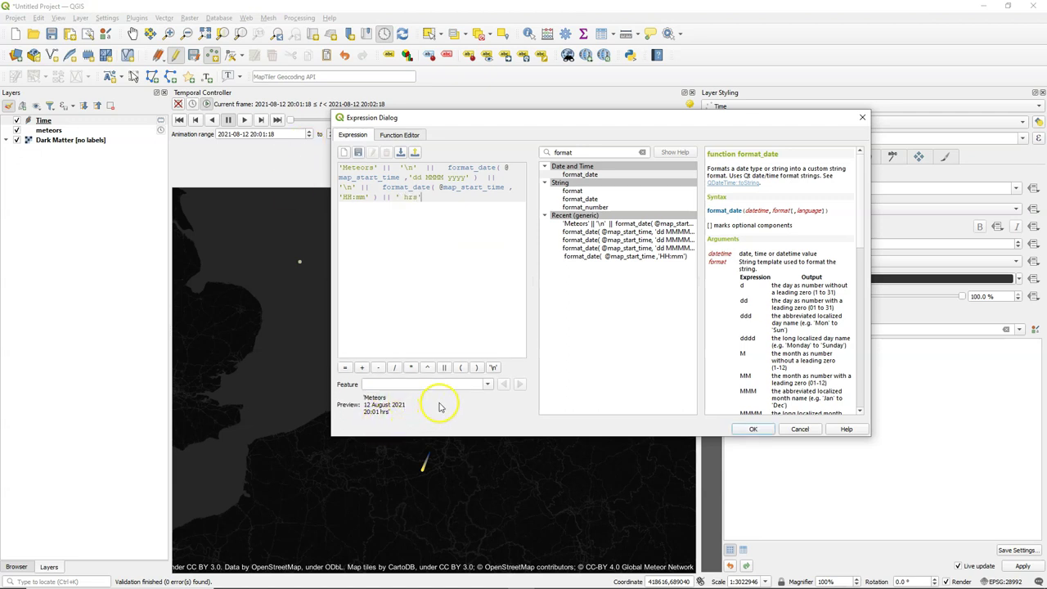
click(756, 429)
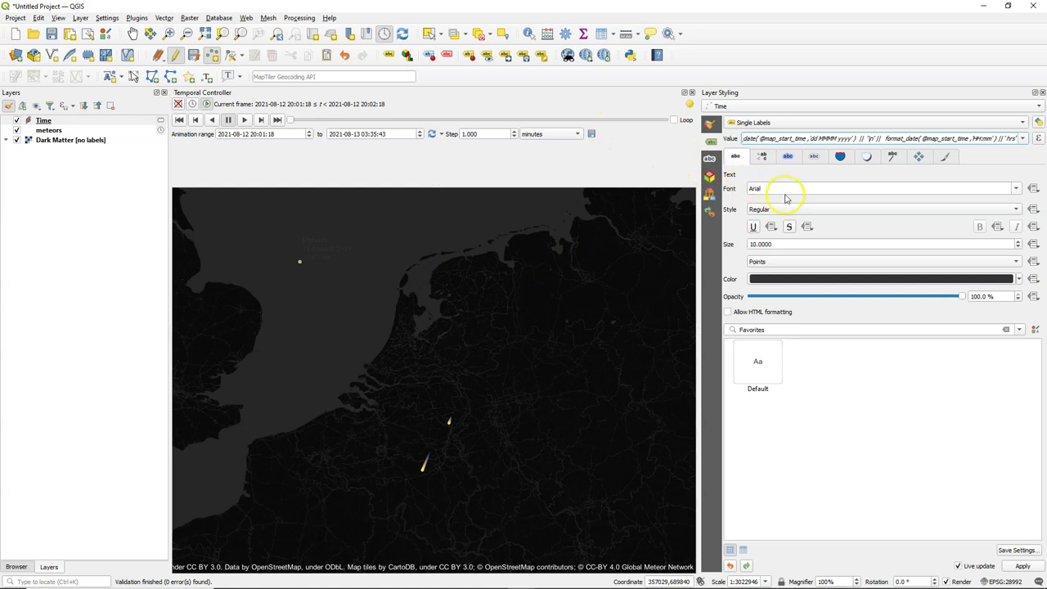
Step: Set the Time label font to Consolas and its colour to white (#ffffff)
click(1016, 189)
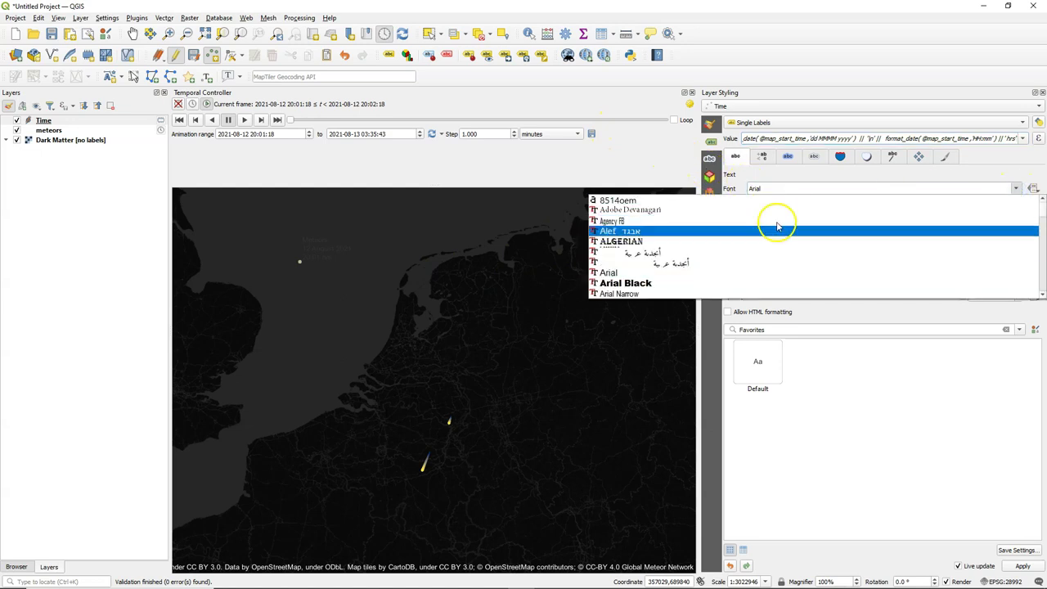
scroll(621, 252, down, 5)
click(619, 252)
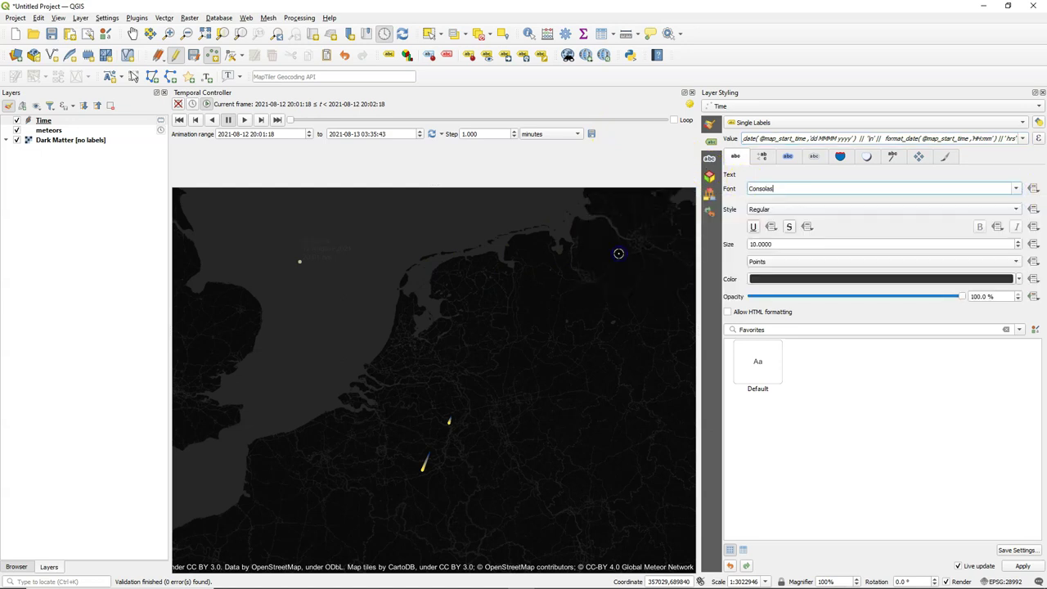
click(775, 279)
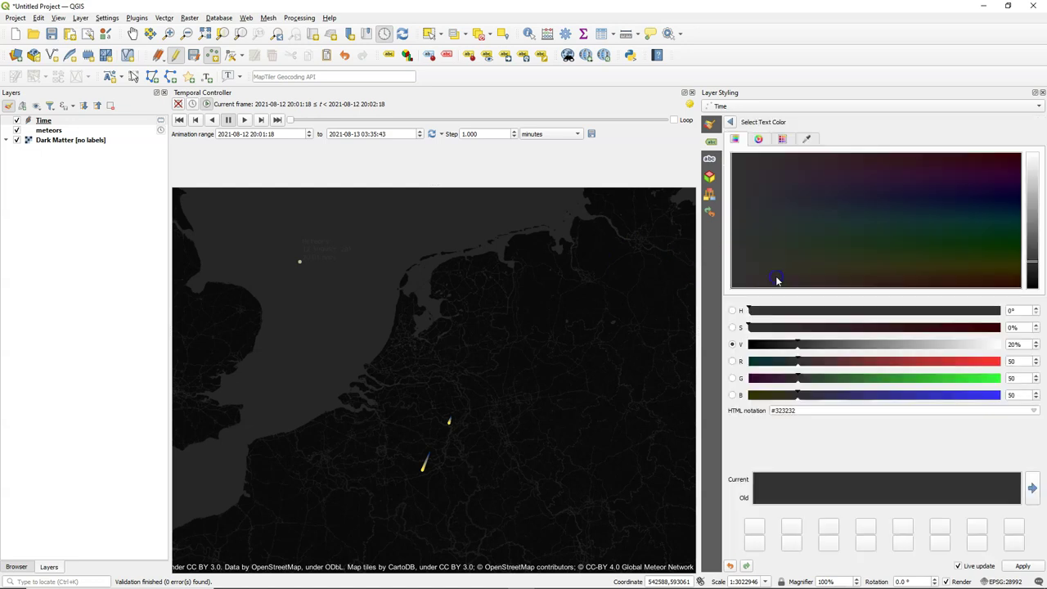
click(782, 140)
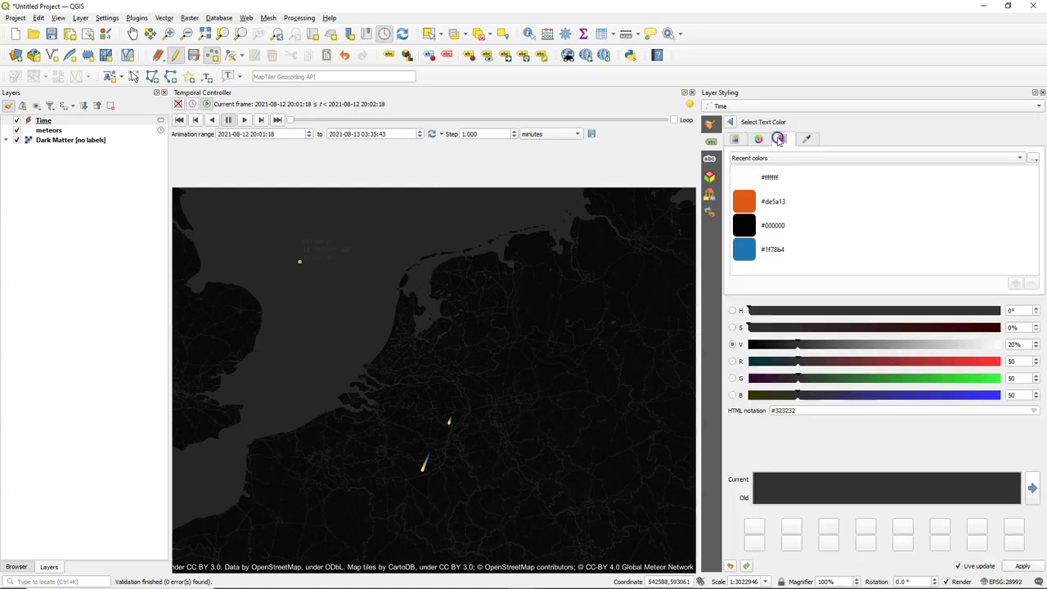
click(749, 181)
click(731, 121)
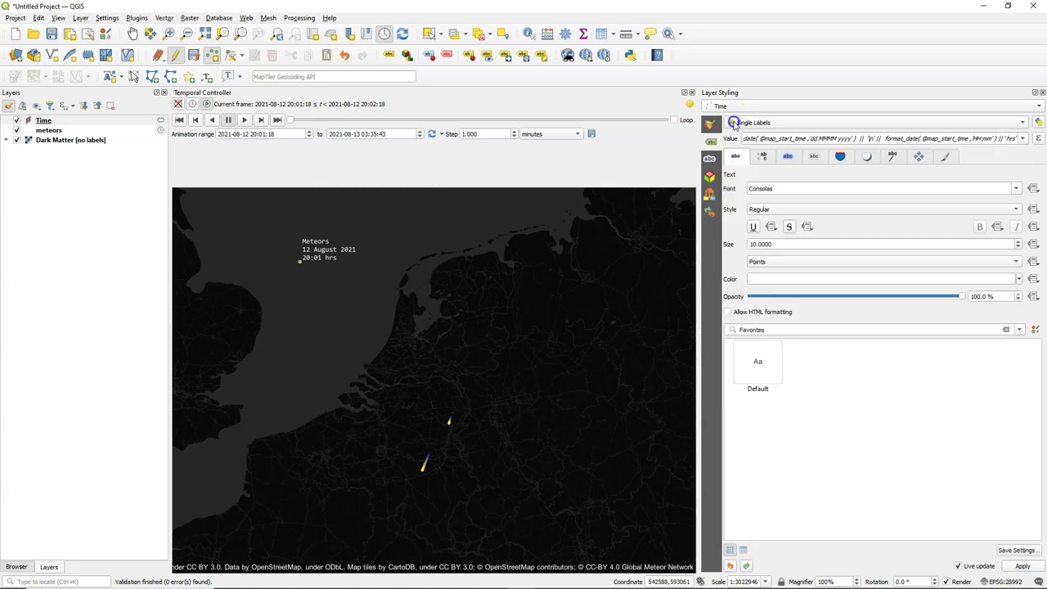
Step: Centre-align the label's lines and raise the text size to 16
click(762, 157)
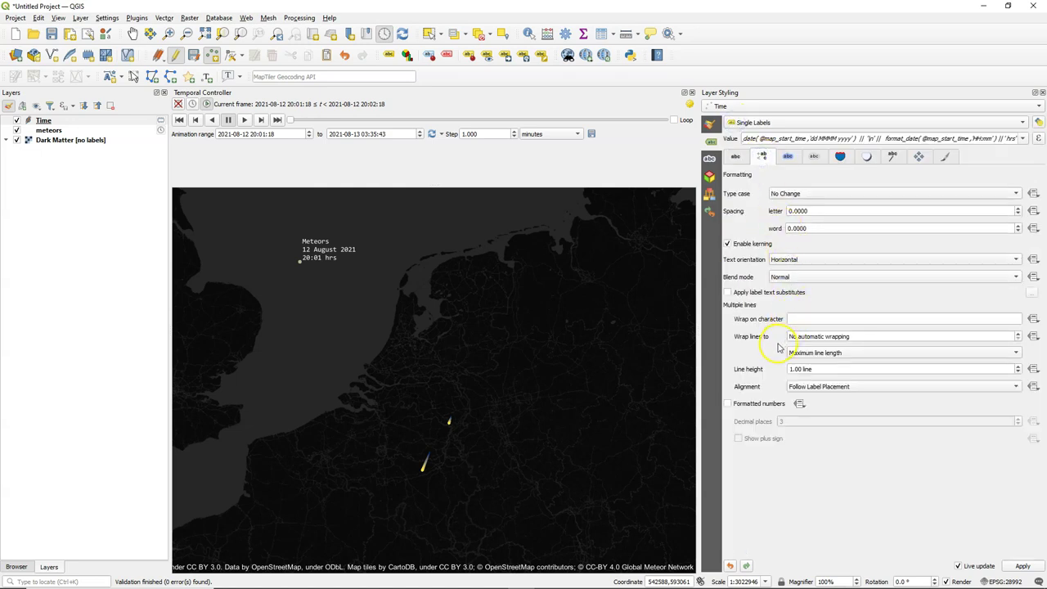
click(801, 386)
click(800, 364)
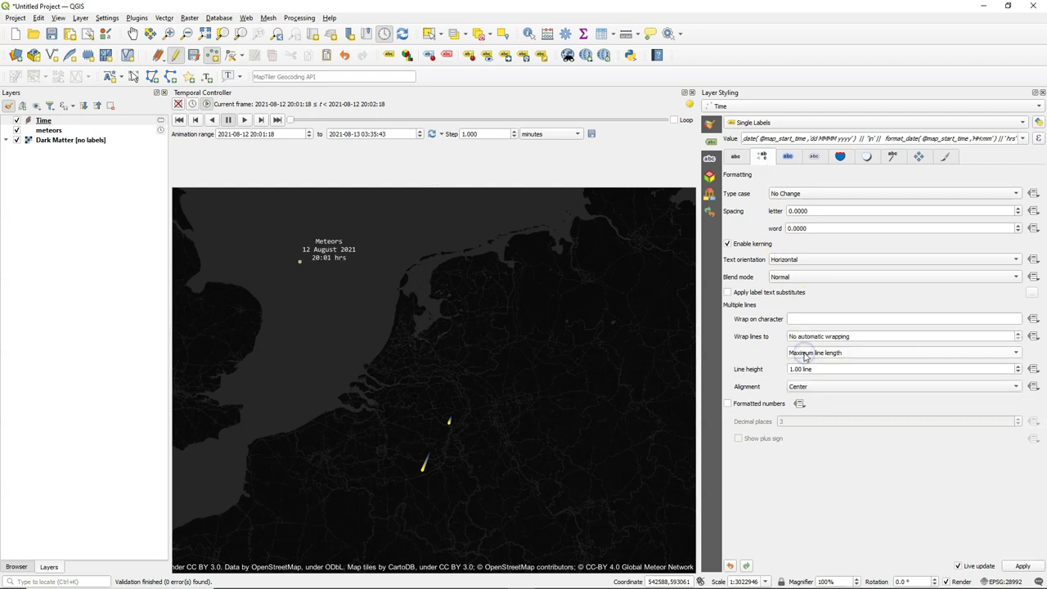
click(736, 156)
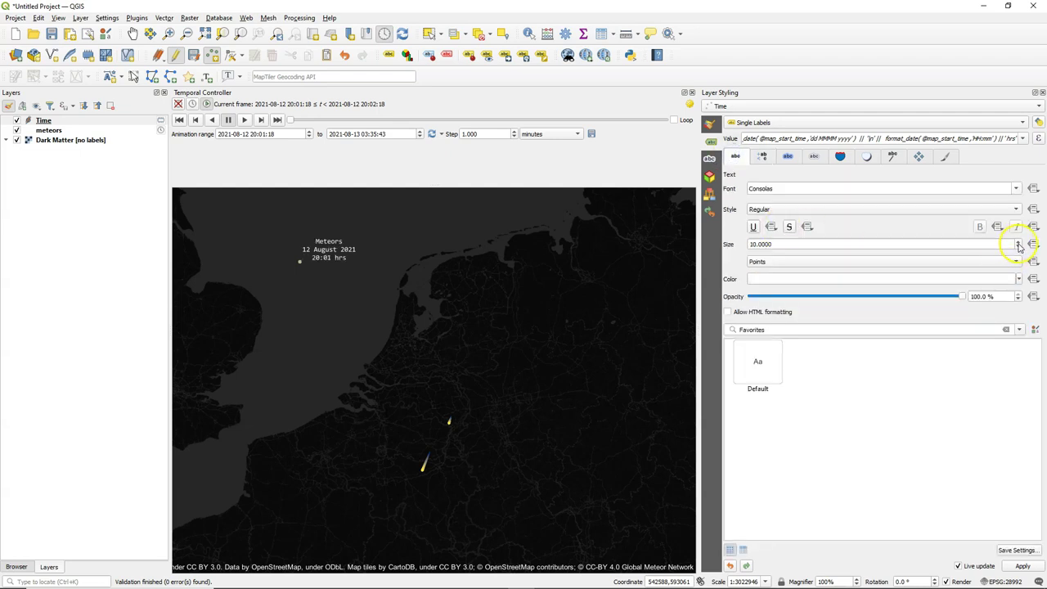
click(1019, 243)
click(1018, 243)
click(1018, 243)
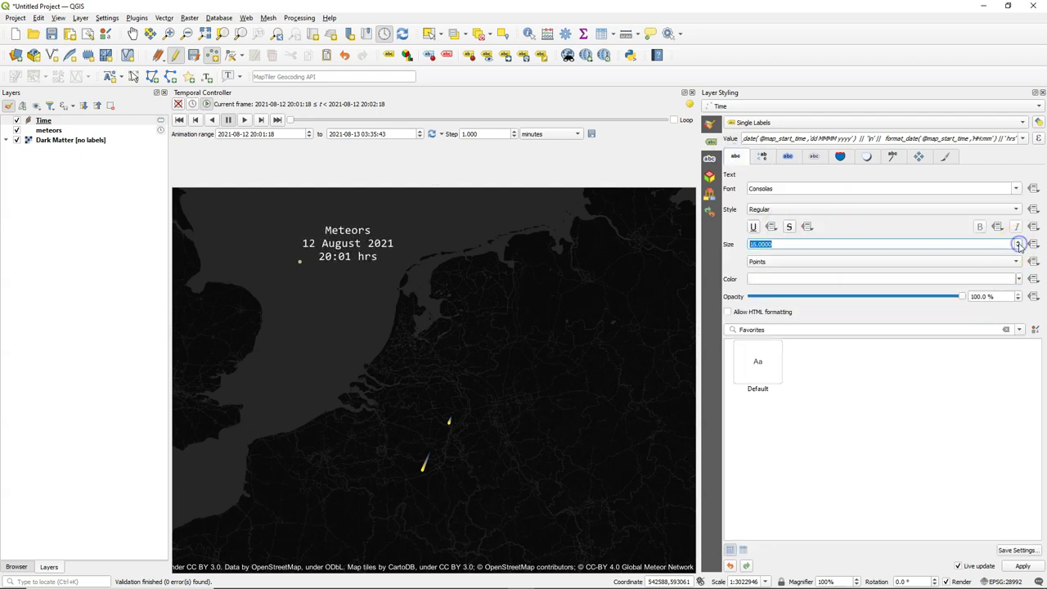
click(1019, 243)
Step: Switch the Time layer's renderer to No Symbols to hide its point marker
click(710, 125)
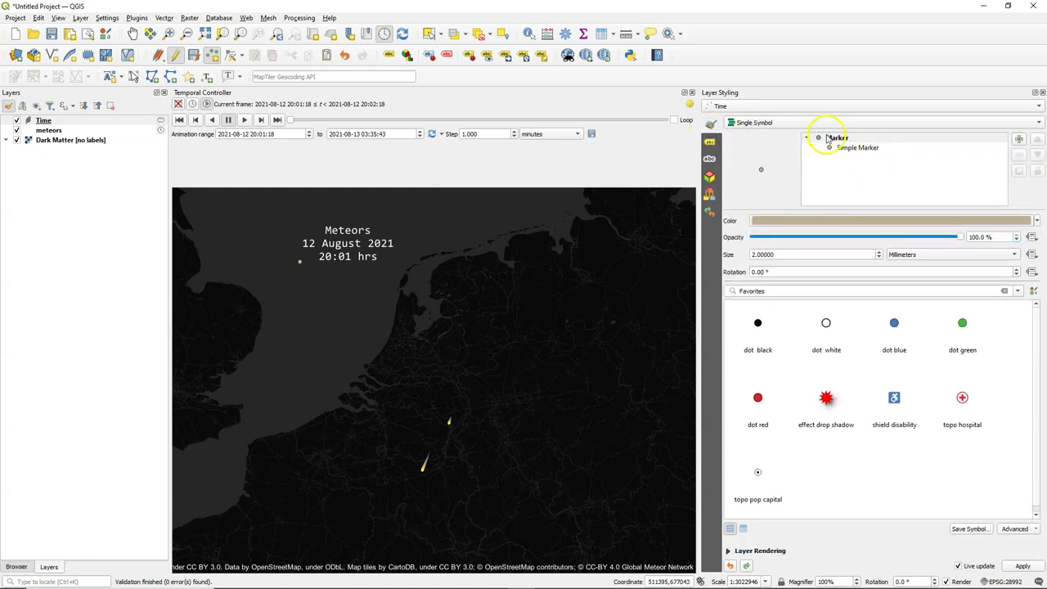
click(867, 122)
click(754, 109)
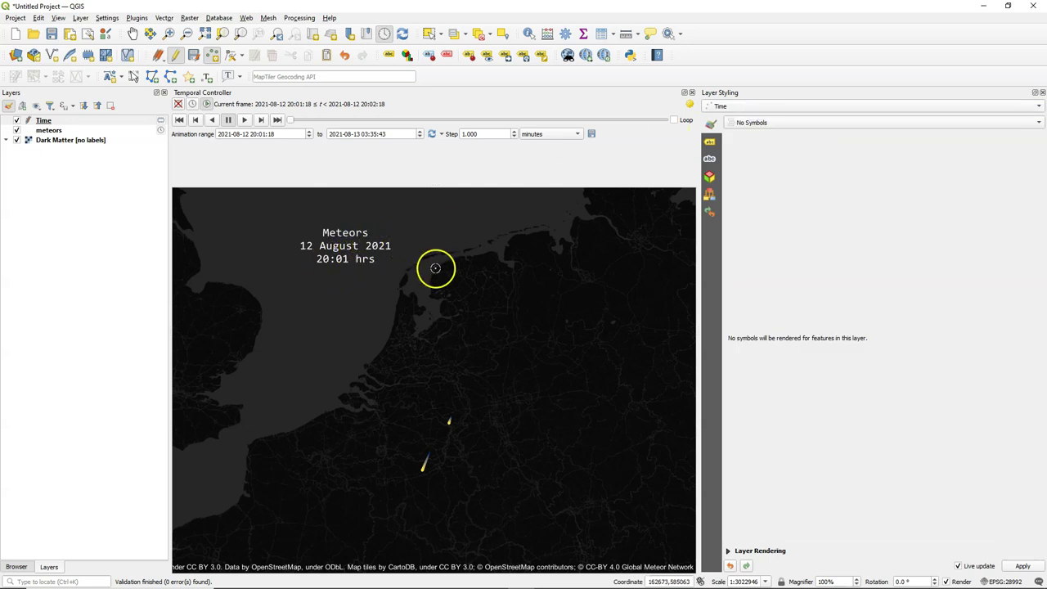
Step: Stop editing the Time layer and save its edits
click(175, 55)
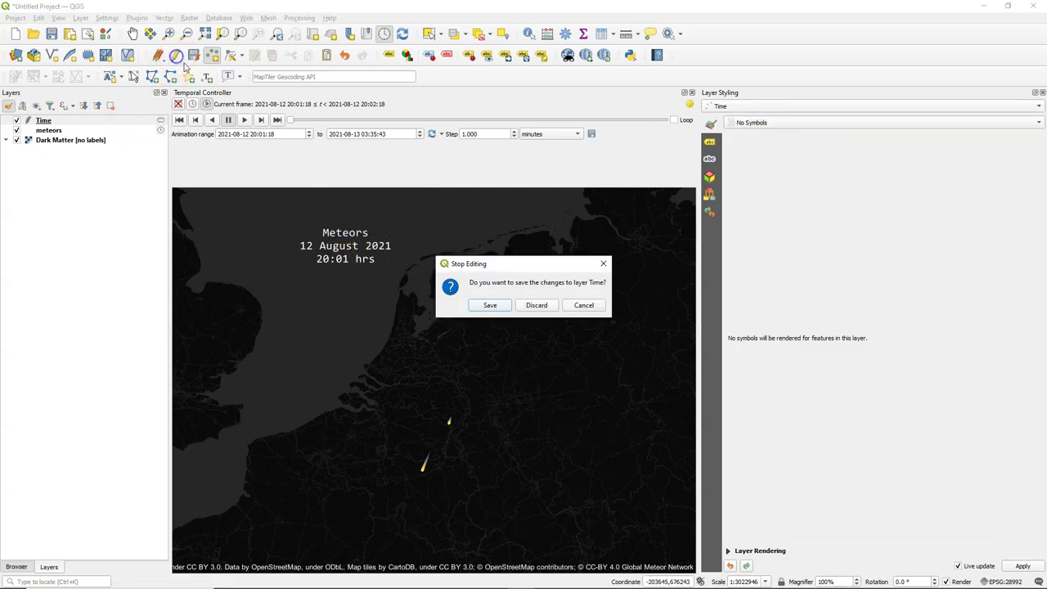
click(488, 307)
right_click(46, 121)
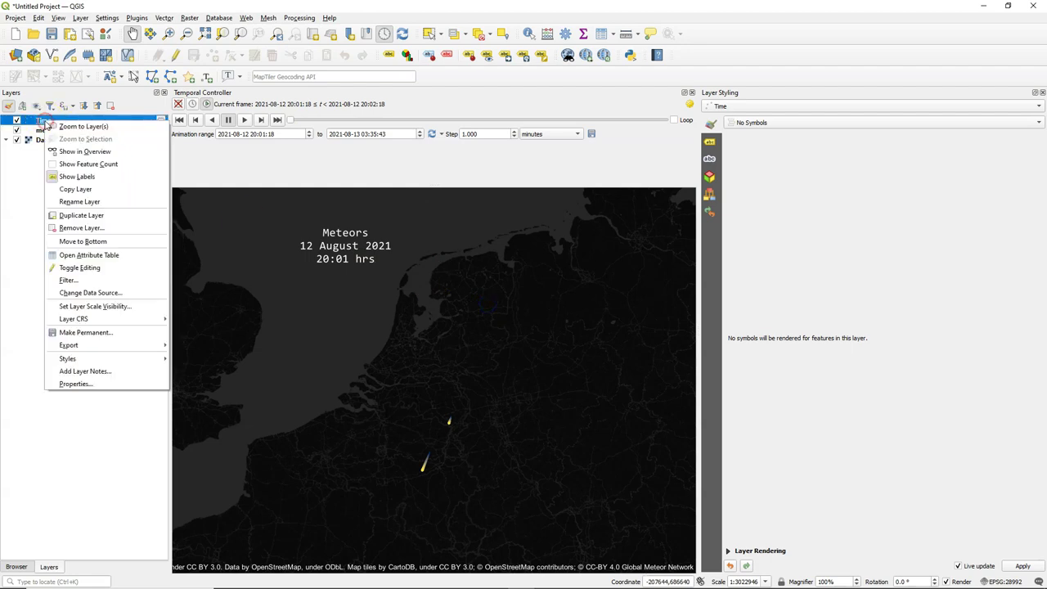
Step: Enable Dynamic Temporal Control with Redraw Layer Only for Time, then play the animation
click(78, 384)
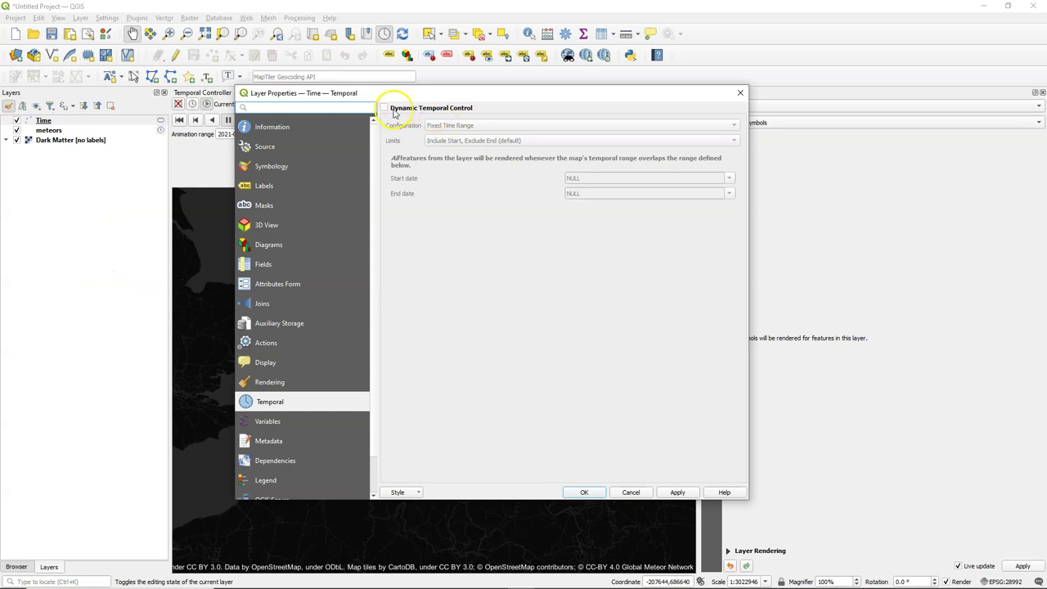
click(385, 108)
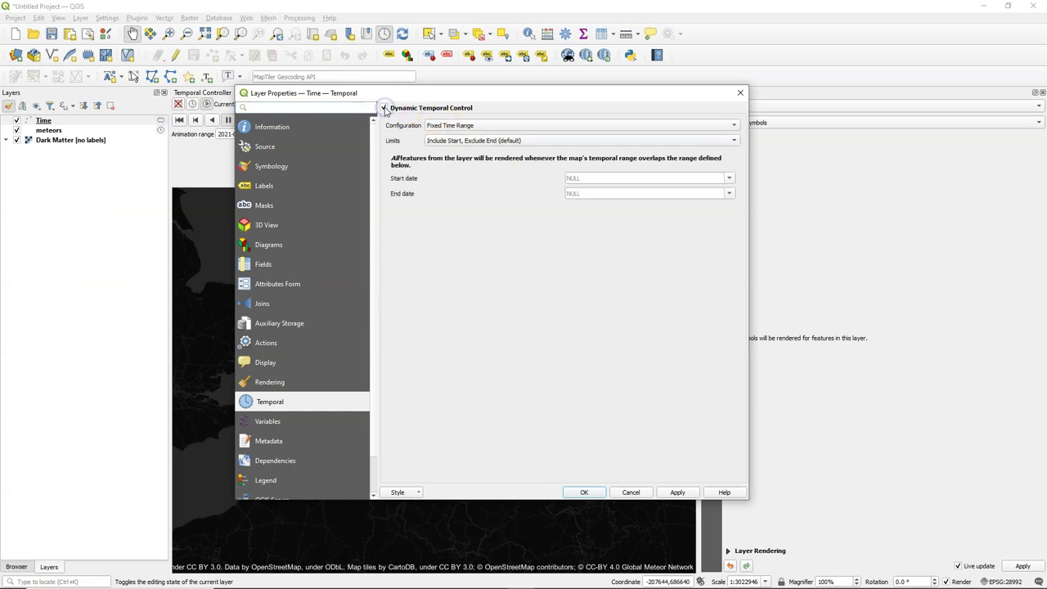
click(441, 127)
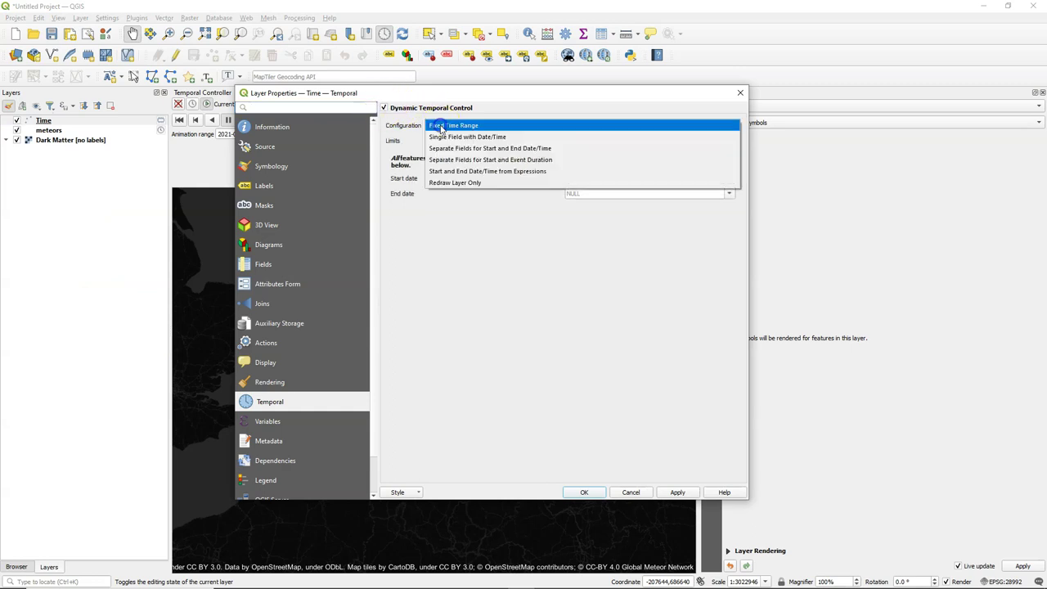
click(464, 183)
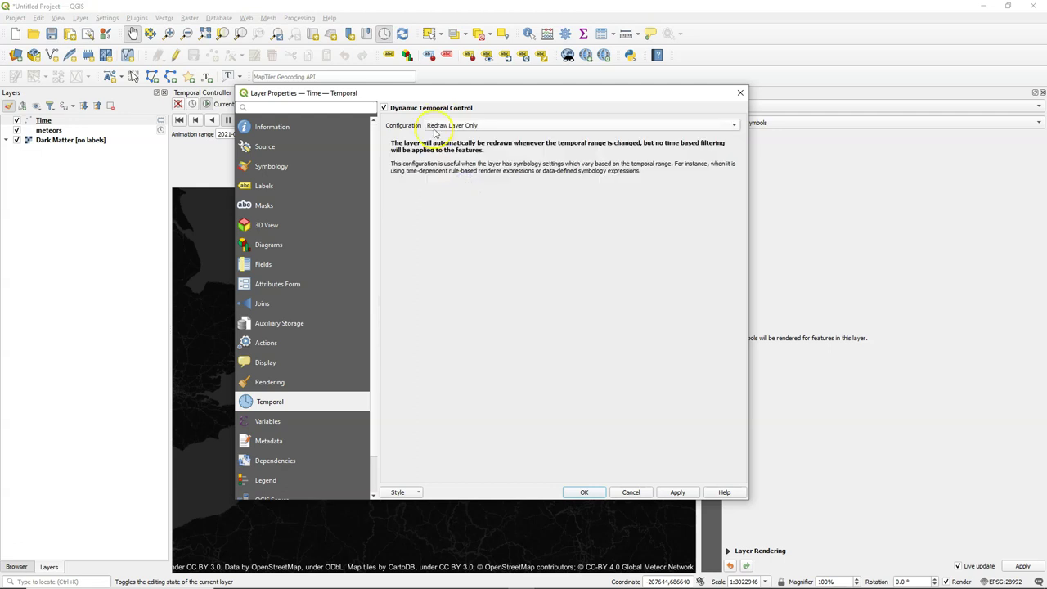
click(589, 492)
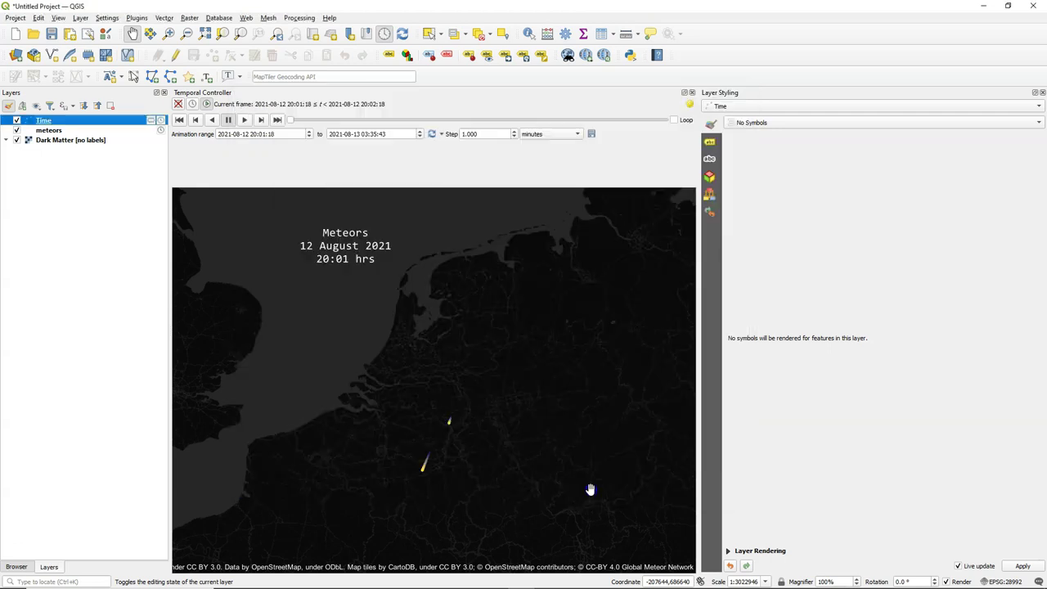
click(194, 120)
click(244, 120)
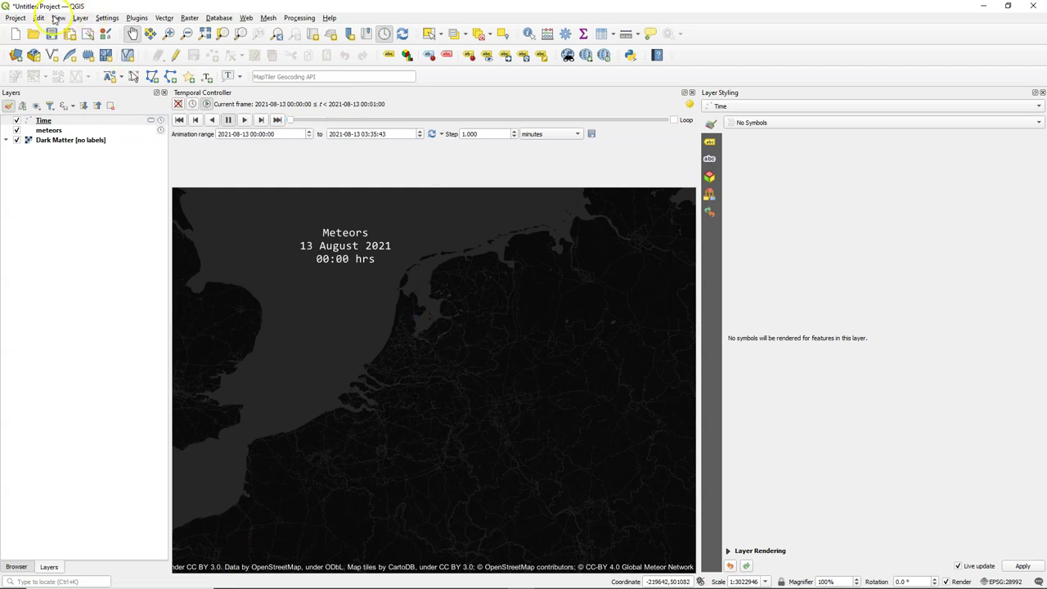
Step: Remove the duplicated first sentence from the Copyright Label decoration text
click(57, 17)
mouse_move(93, 221)
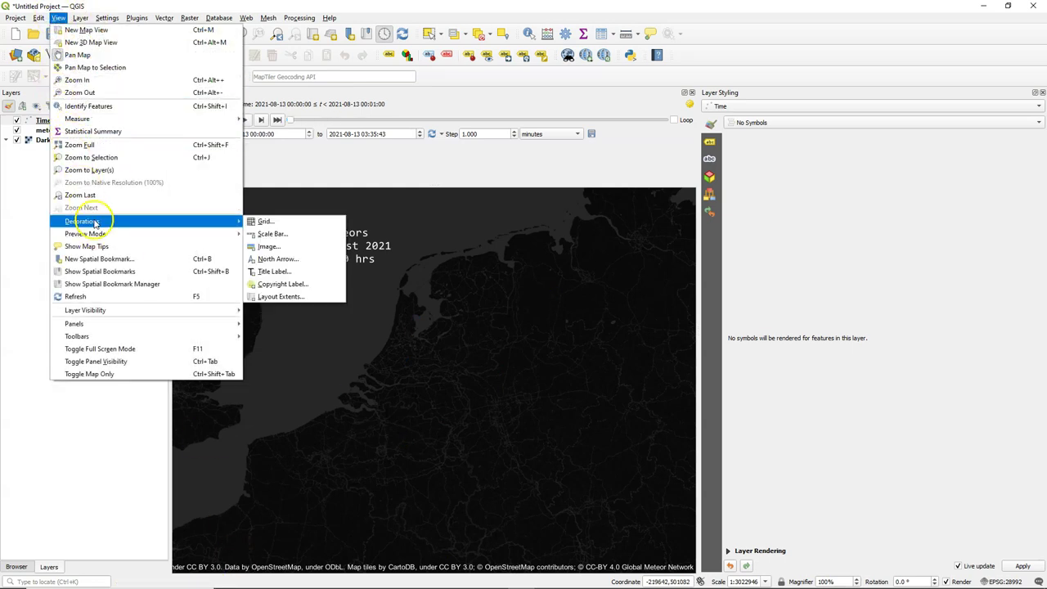
click(277, 285)
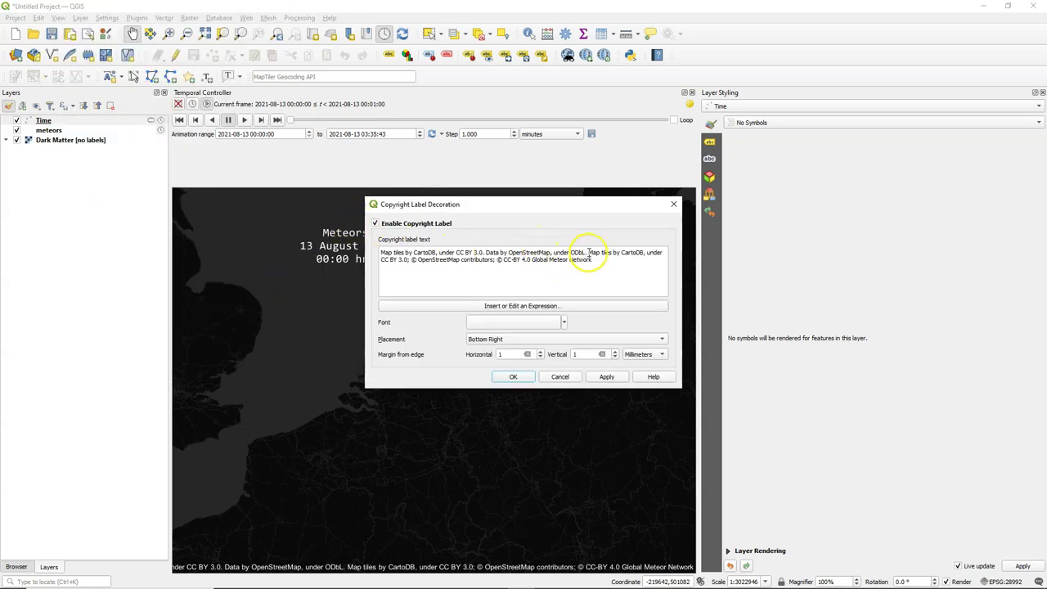
drag(588, 253, 378, 252)
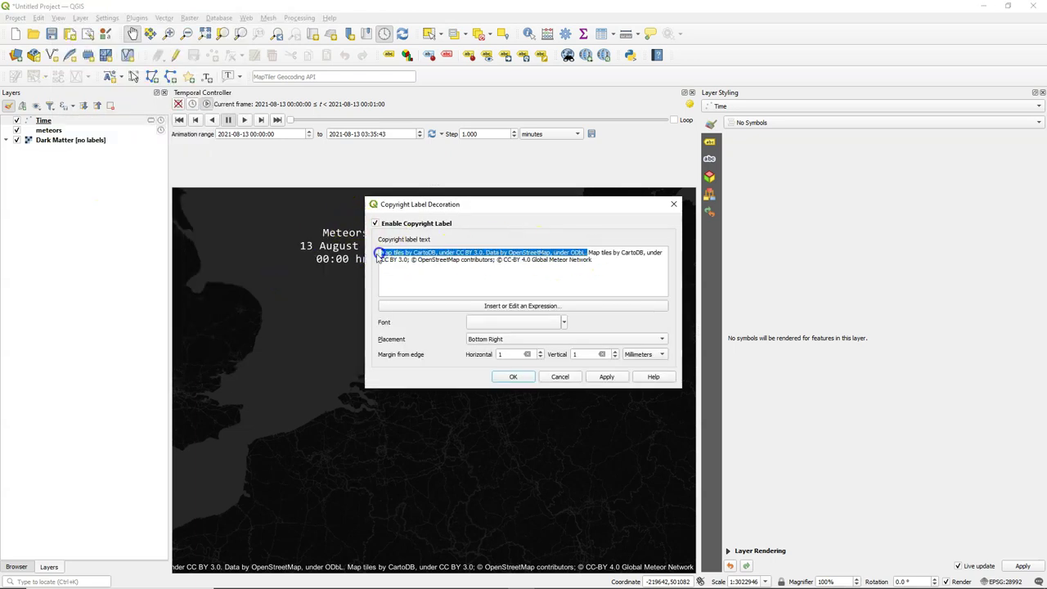
key(BackSpace)
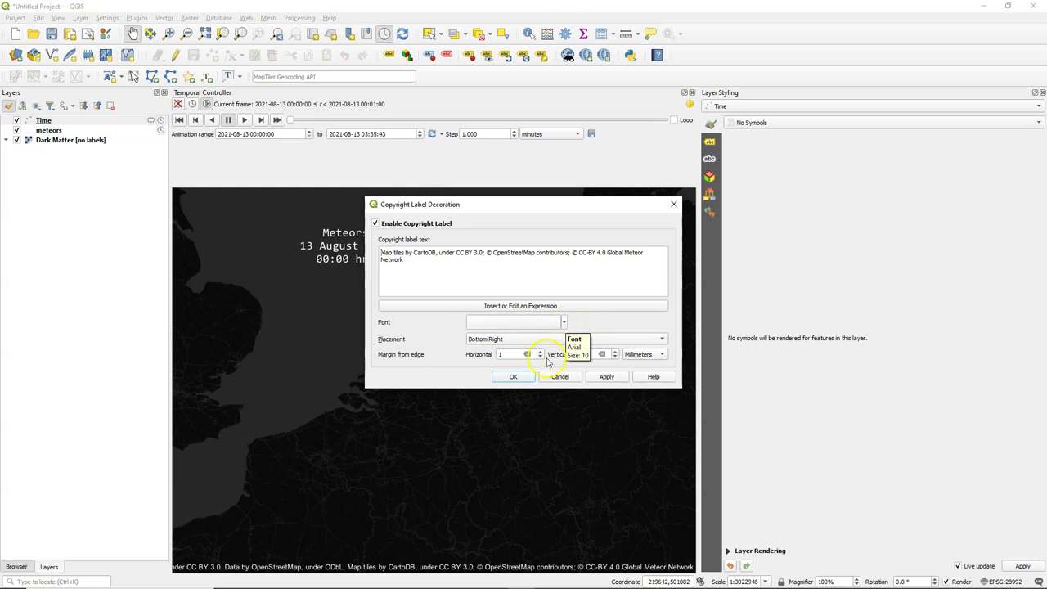
click(515, 378)
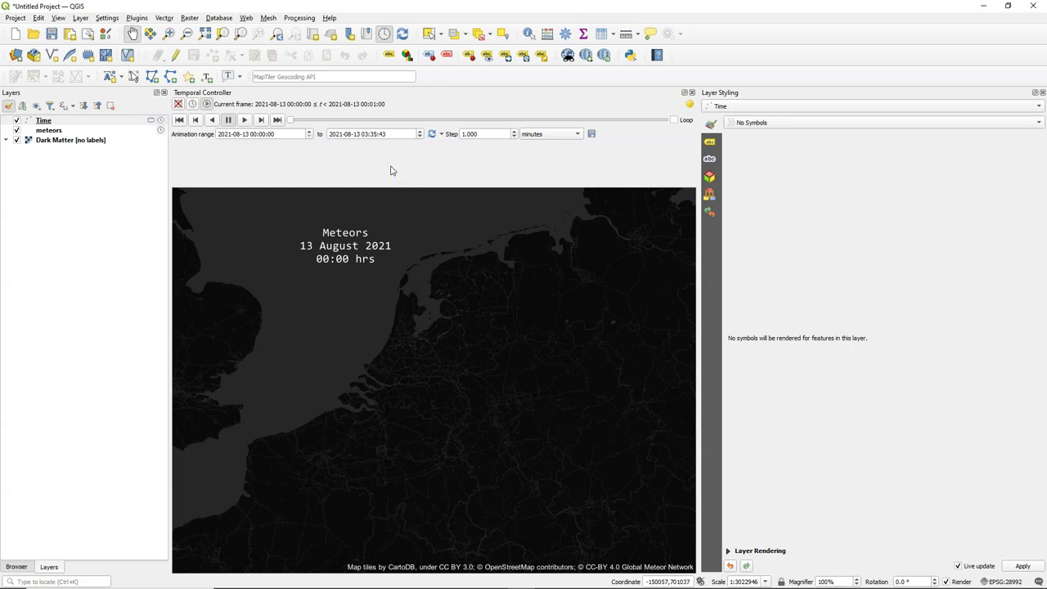
Step: Export the map animation as ####.png frames into D:\perseids
click(592, 133)
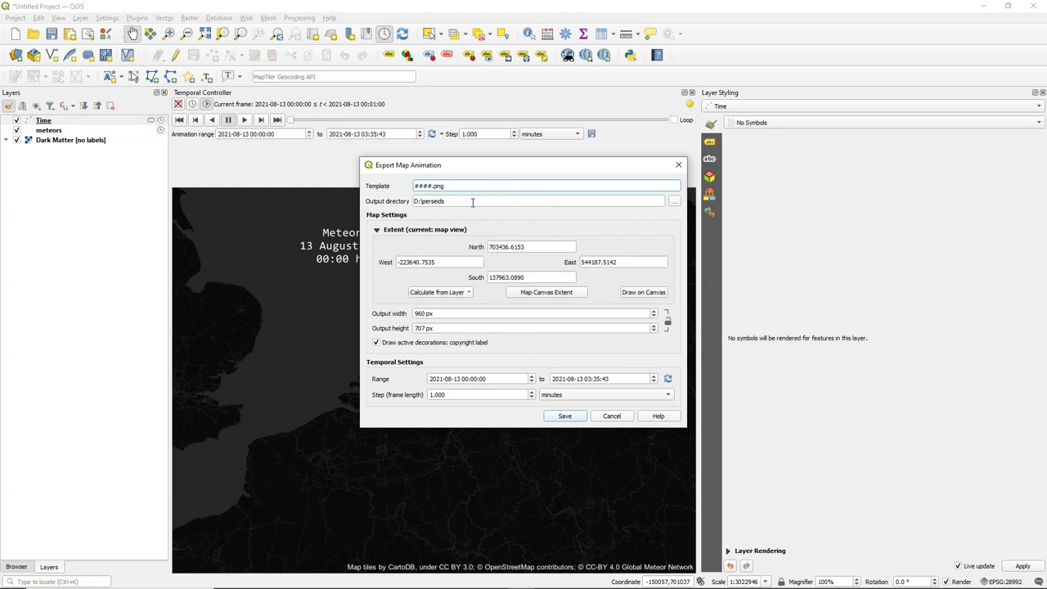
click(568, 417)
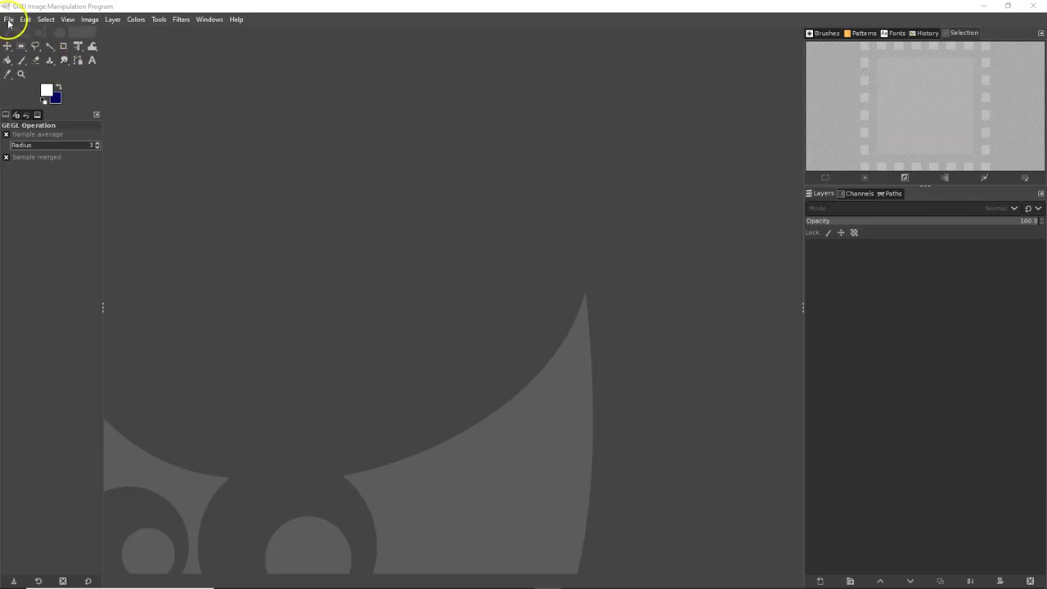
Step: Open all 216 PNG frames from the perseids folder as layers of one 960×707 image
click(9, 19)
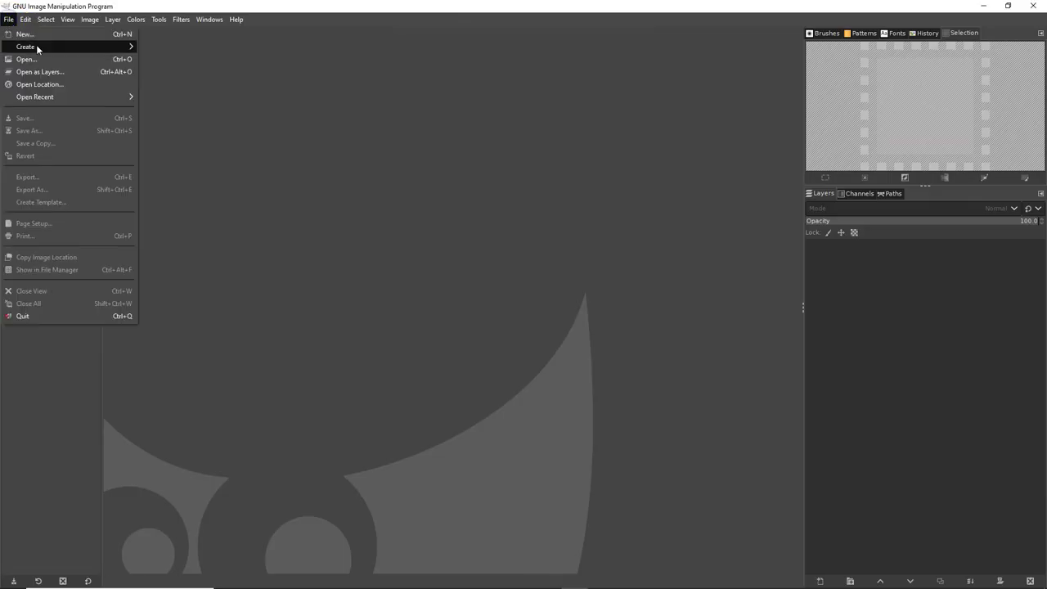
click(25, 72)
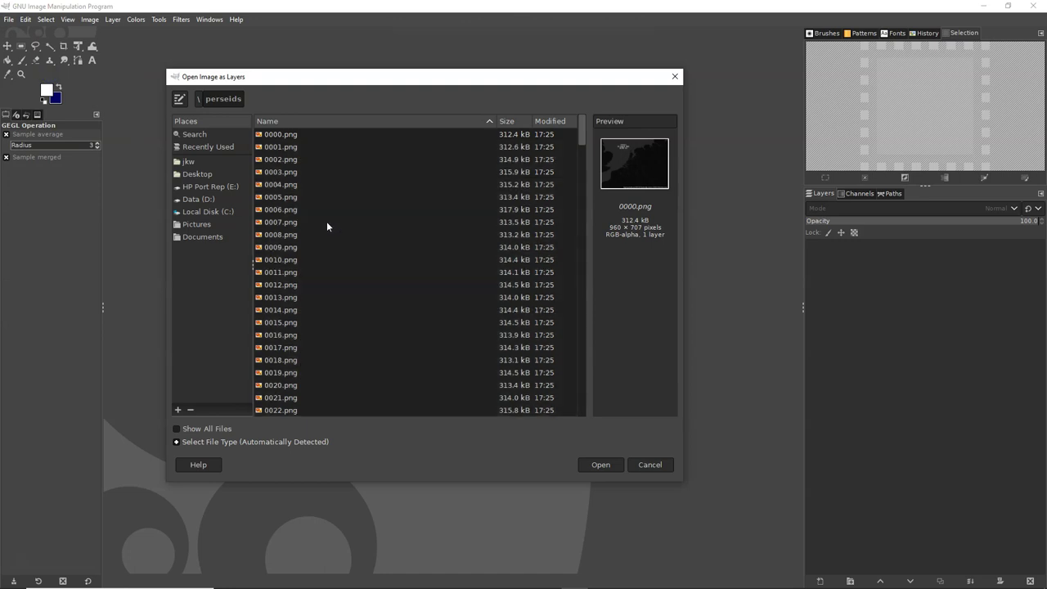
drag(584, 131, 606, 104)
click(602, 465)
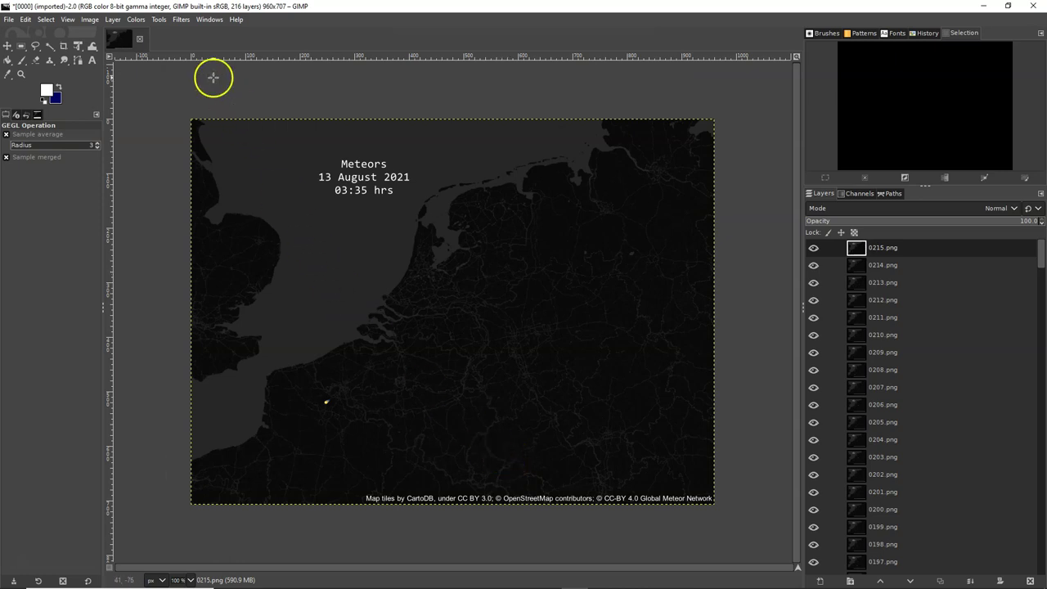
Step: Run Animation > Optimize (for GIF) on the frames and switch to the new optimized image
click(181, 20)
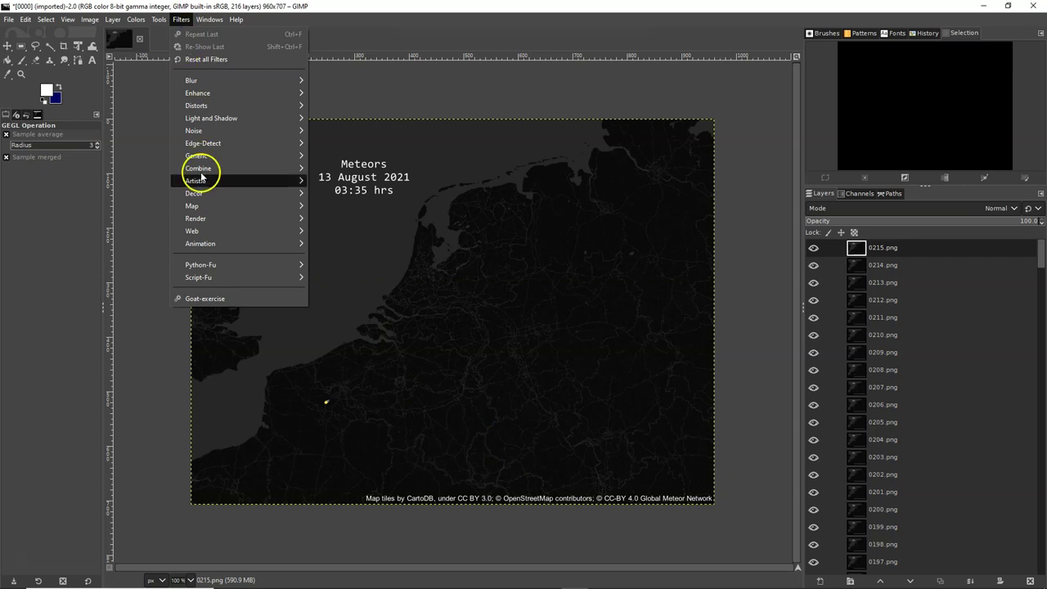
mouse_move(199, 242)
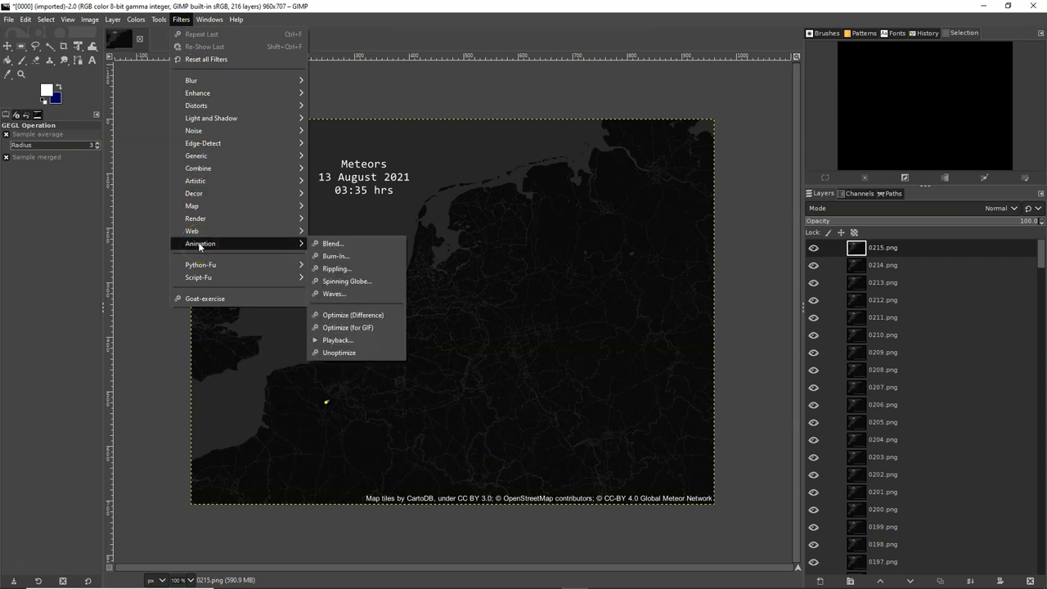
click(201, 243)
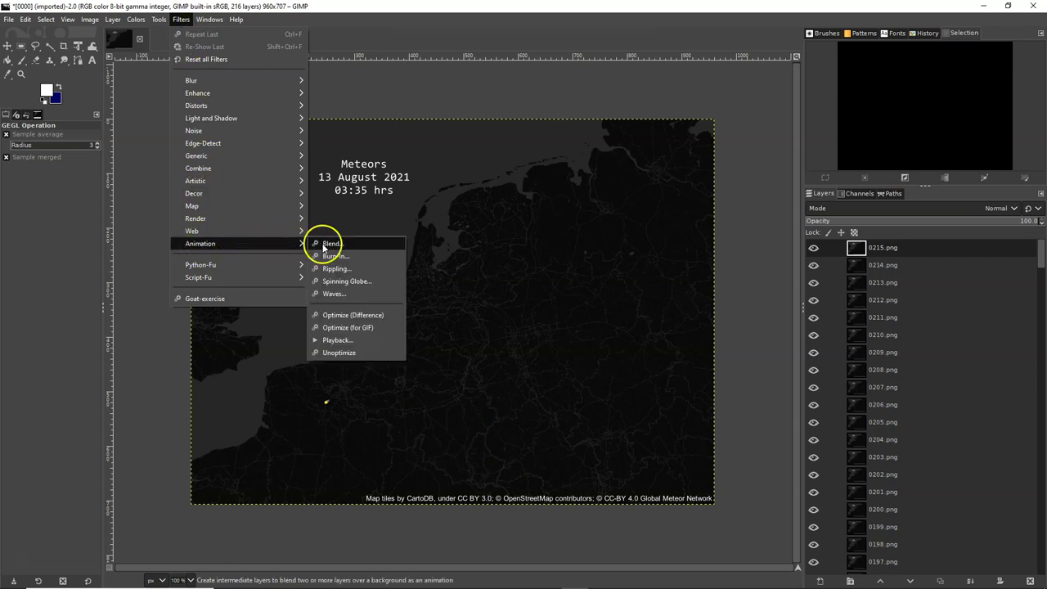
click(353, 328)
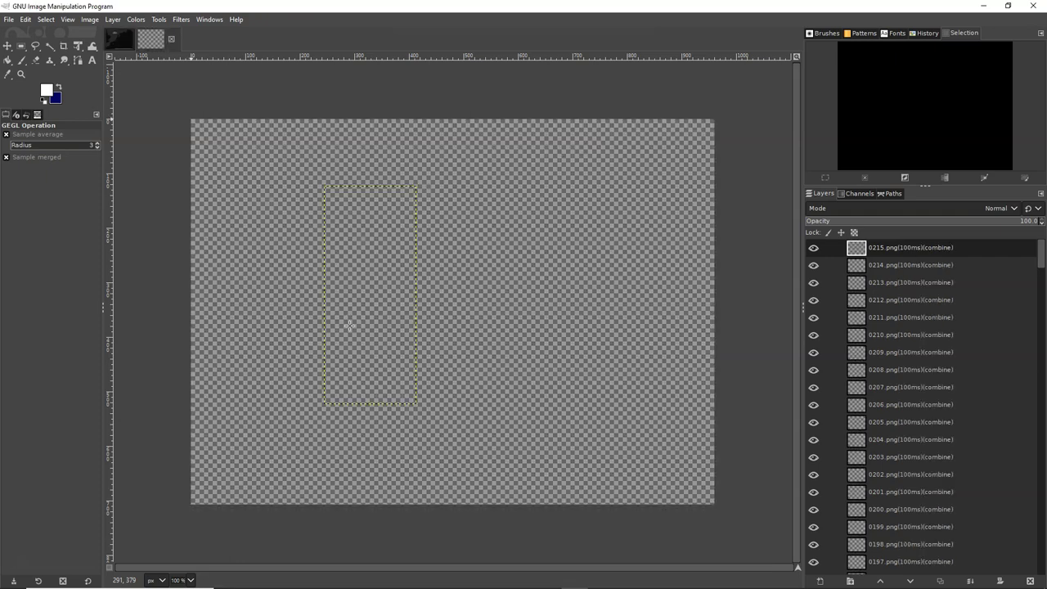
click(315, 268)
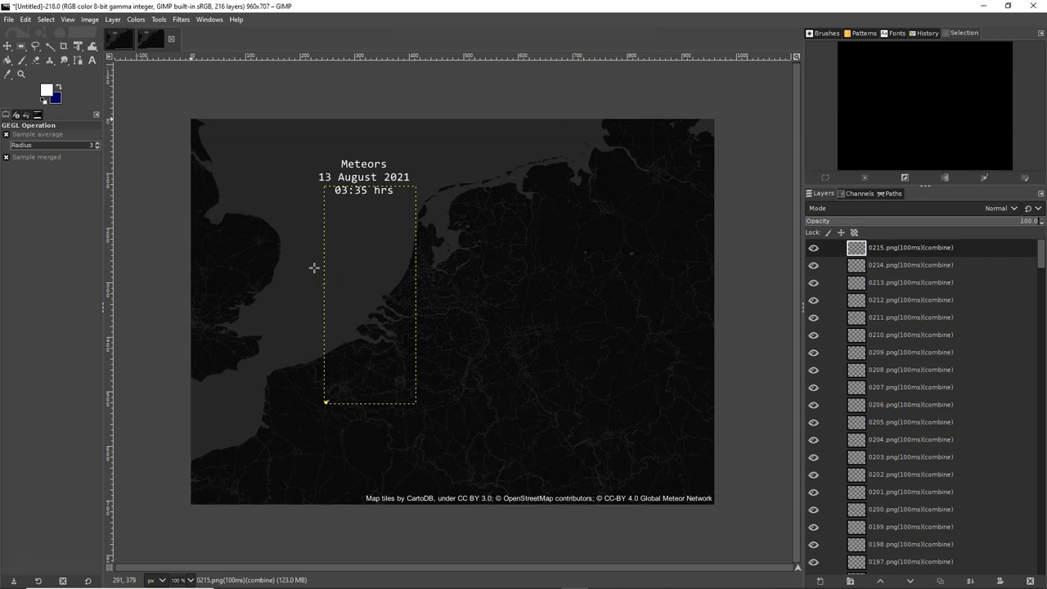
Step: Export the optimized frames as animation.gif, as an animation without a GIF comment
click(8, 19)
click(37, 194)
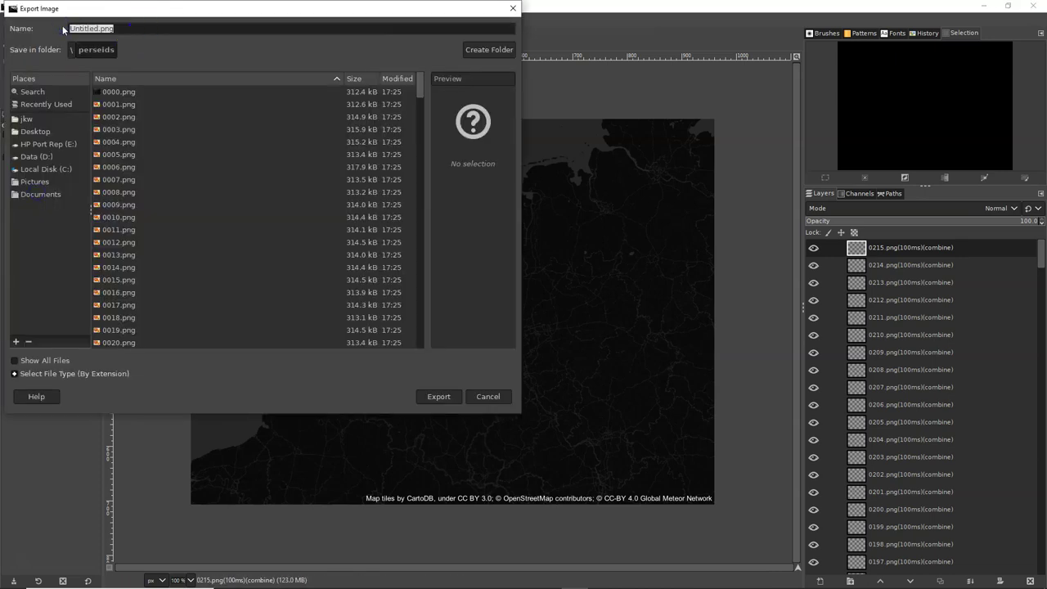
text(animation.gif)
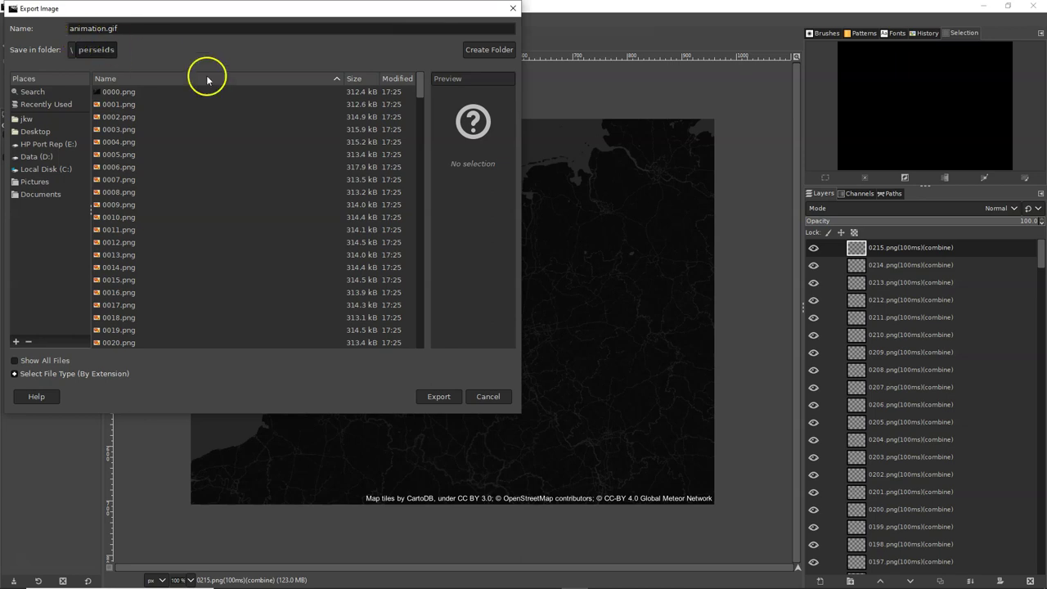
click(454, 396)
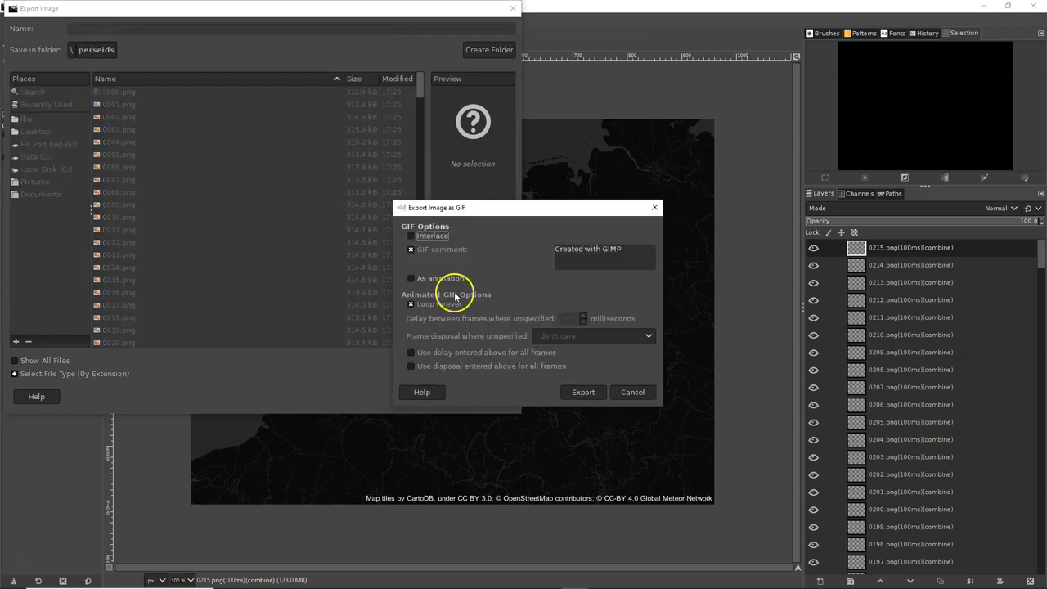
click(411, 249)
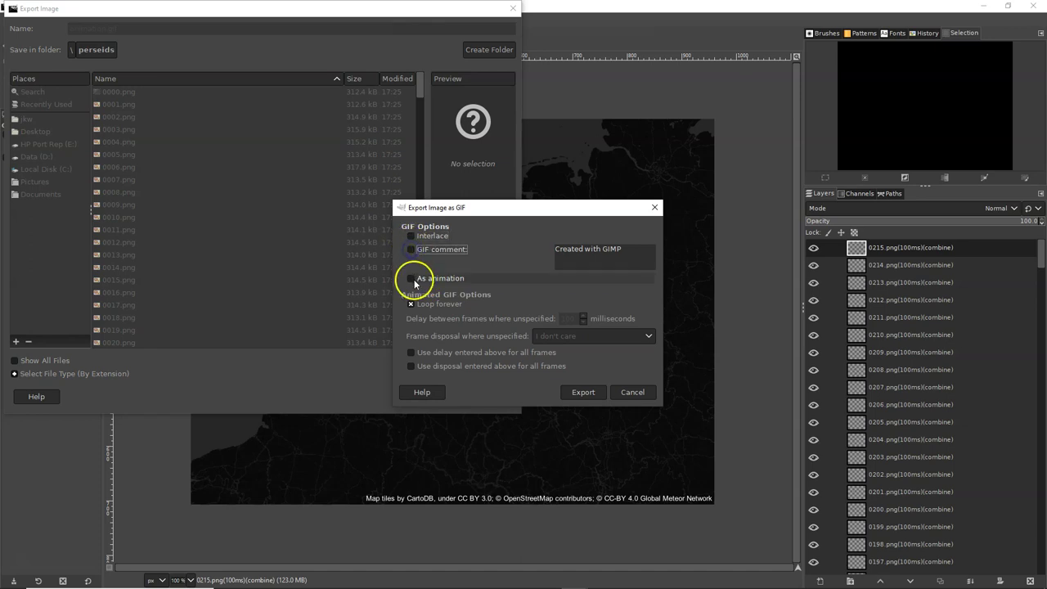
click(412, 279)
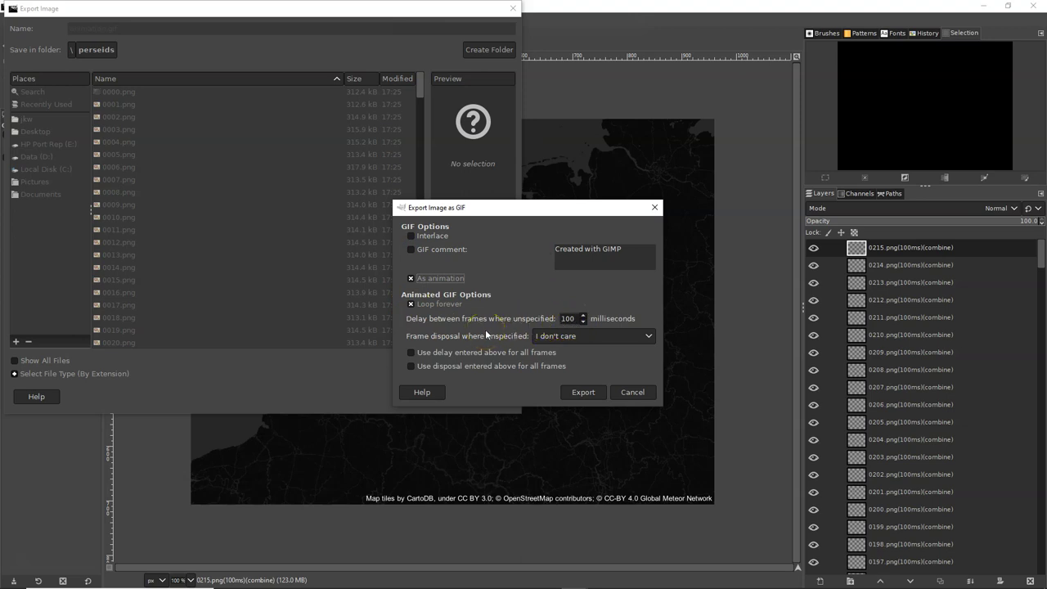
click(583, 391)
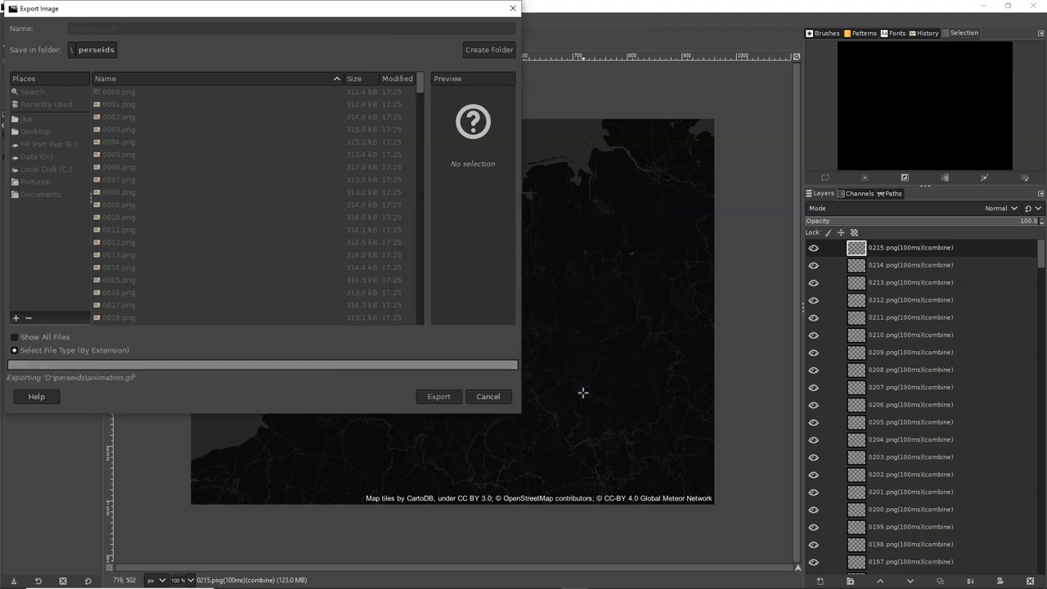
click(553, 408)
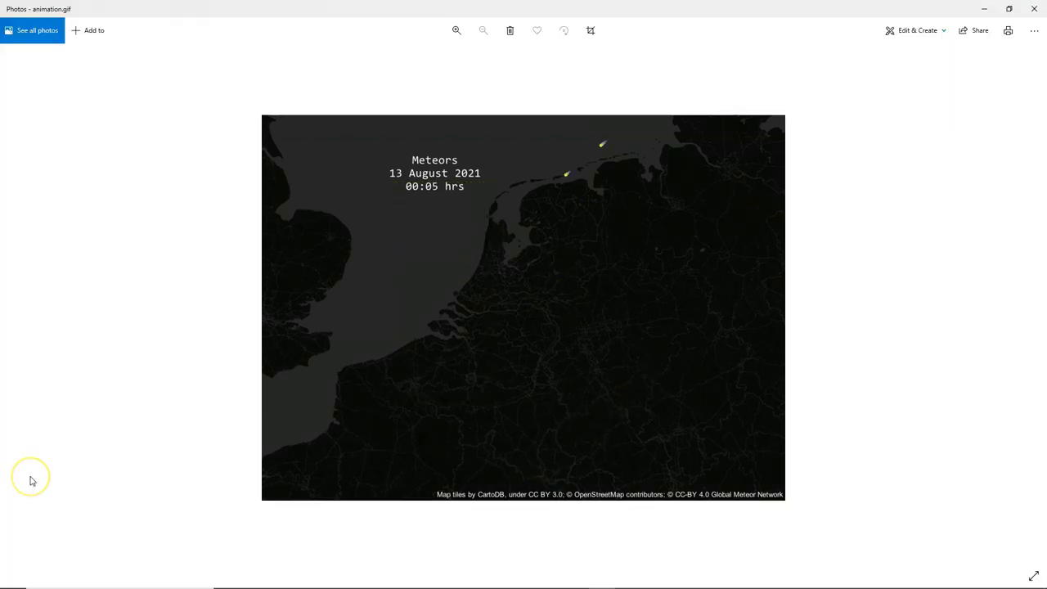